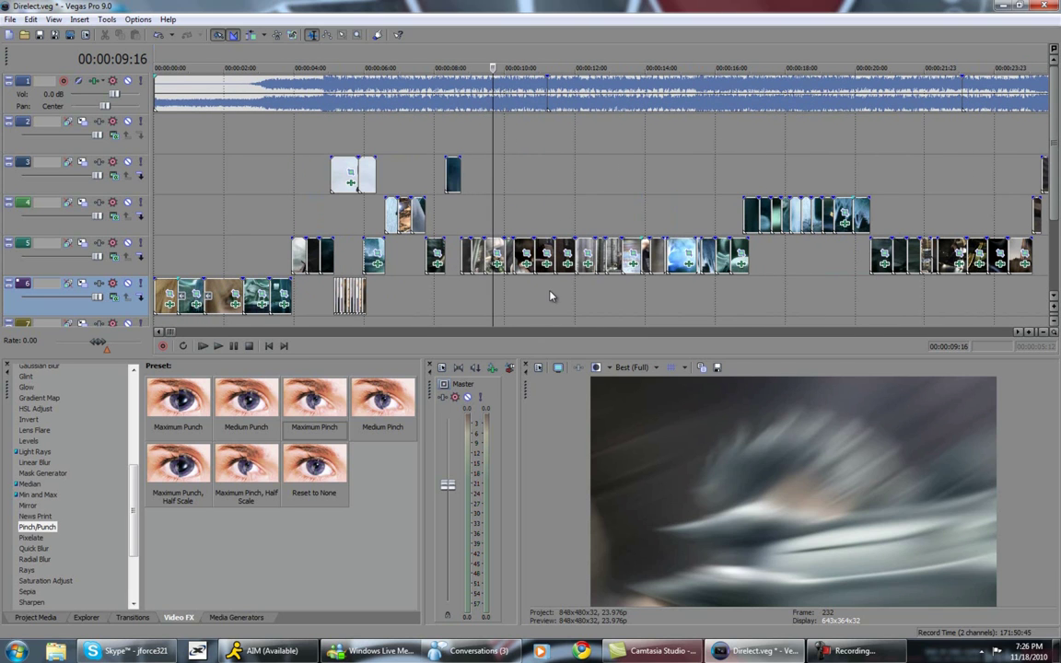
Examine the Pan/Crop keyframe animation of the reversed eye close-up clip on track 6, scrubbing through its keyframes
scroll(465, 302, "down", 3)
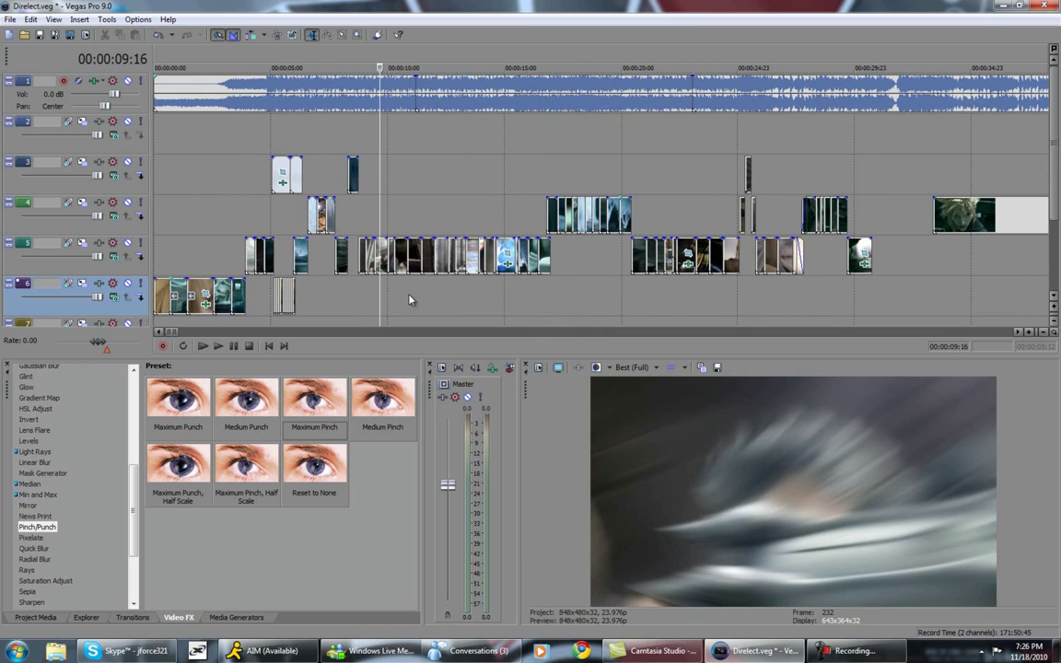
scroll(407, 295, "up", 2)
left_click(192, 236)
scroll(193, 236, "up", 1)
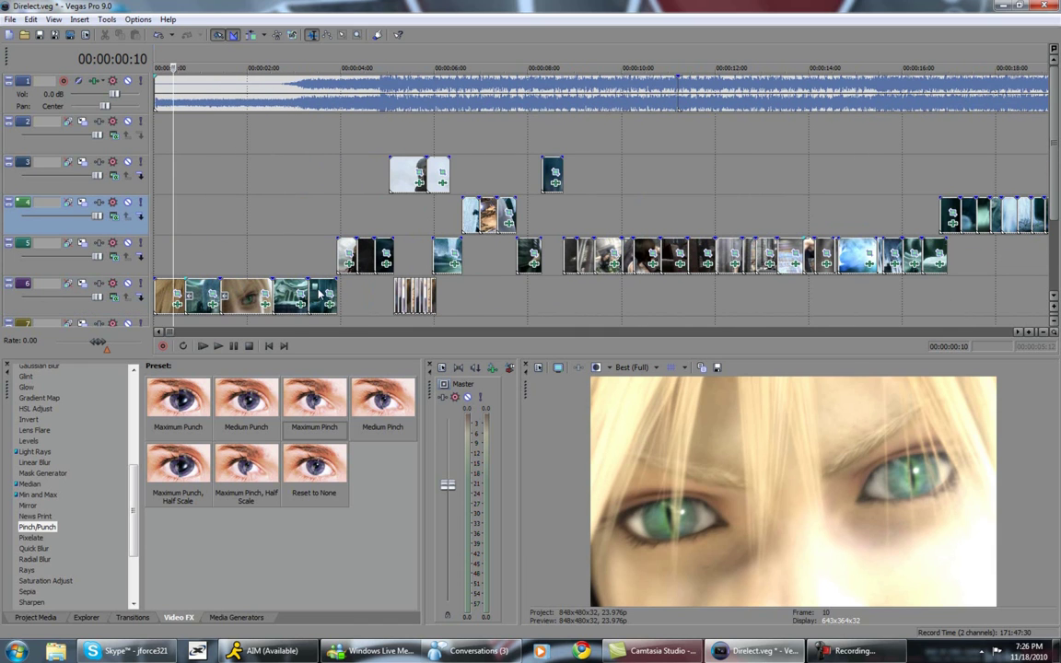
left_click(265, 293)
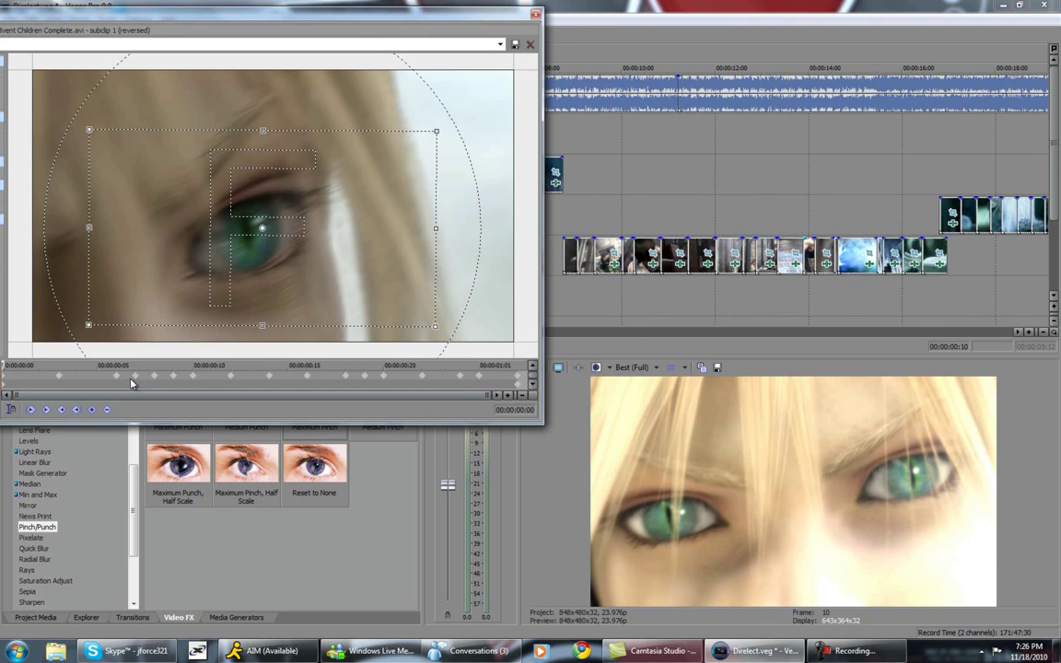
left_click(193, 373)
left_click_drag(199, 374, 120, 373)
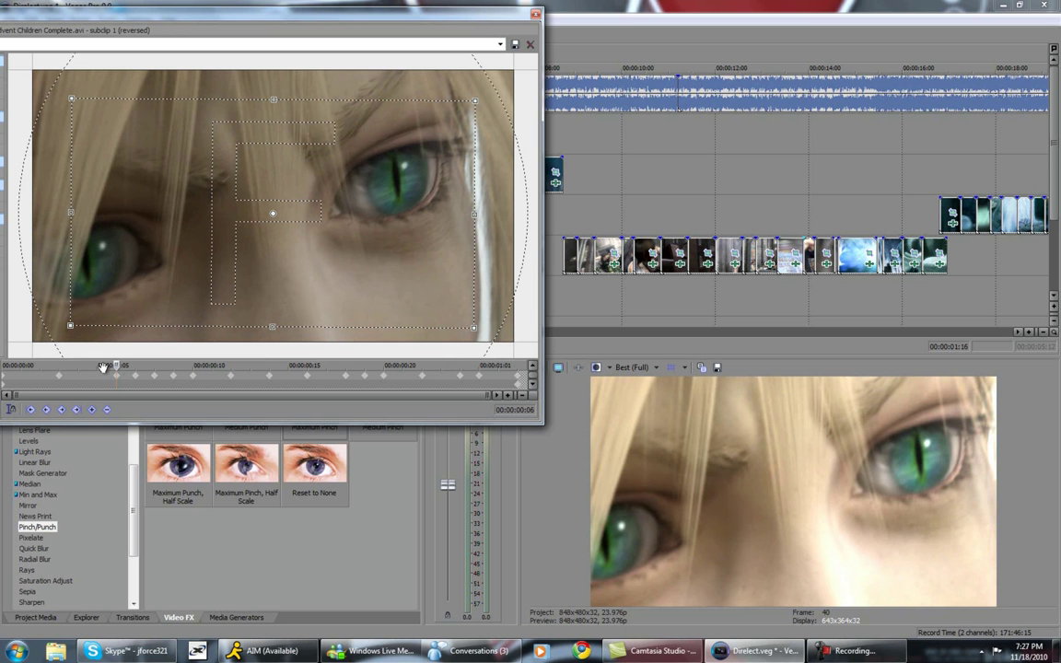
left_click_drag(116, 366, 349, 374)
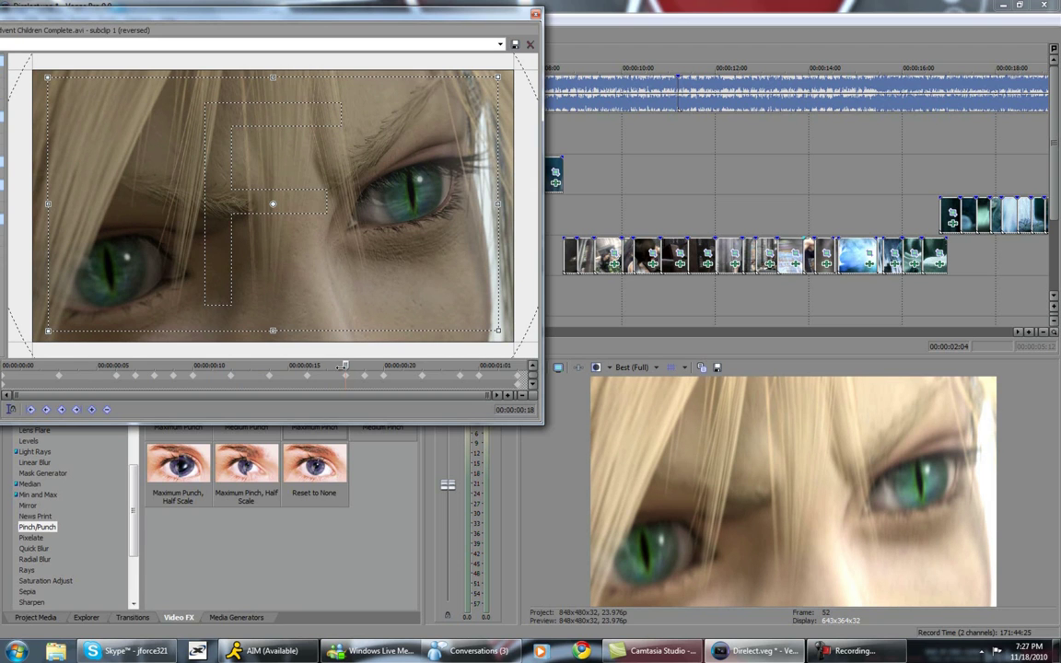
left_click_drag(345, 366, 154, 365)
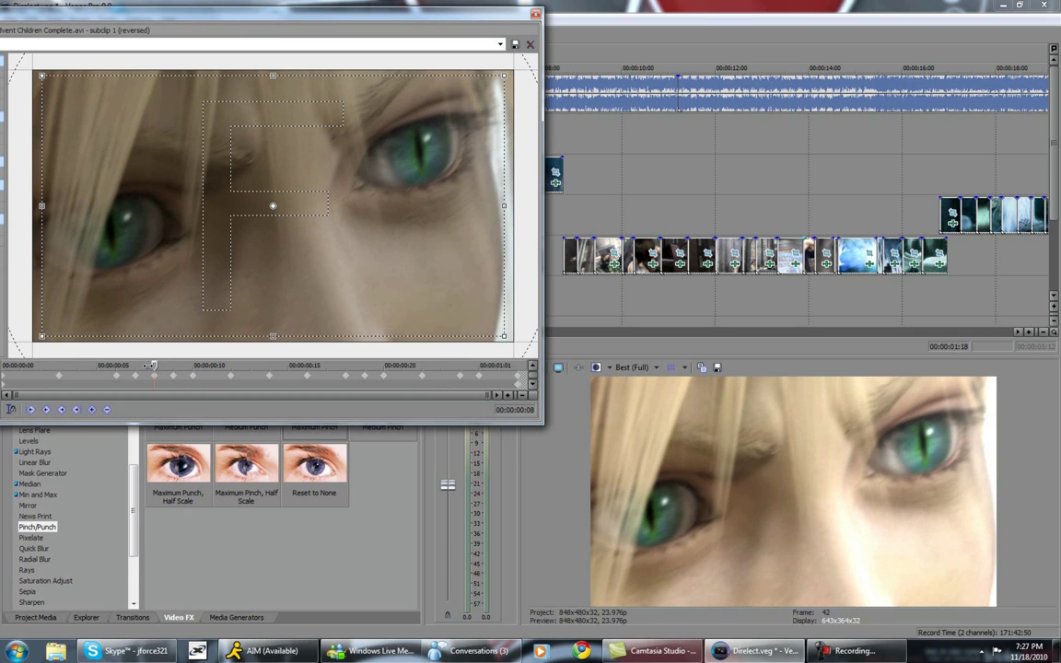
left_click(535, 17)
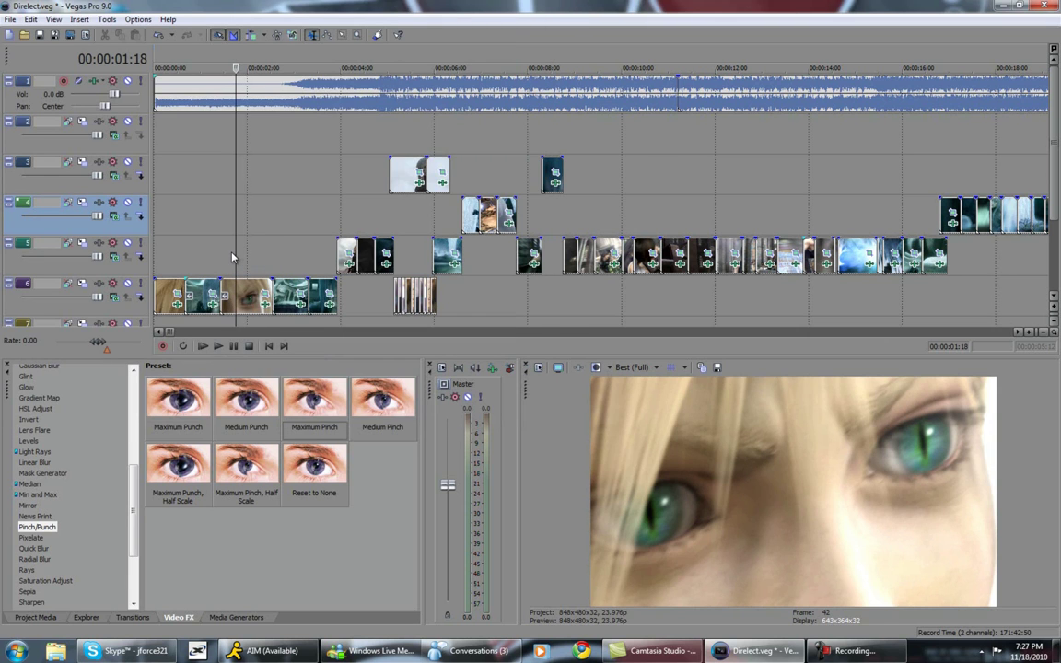
Preview the edit from the eye close-up at 00:00:01:18 through the track 5 clips up to 00:00:16:01
key("space")
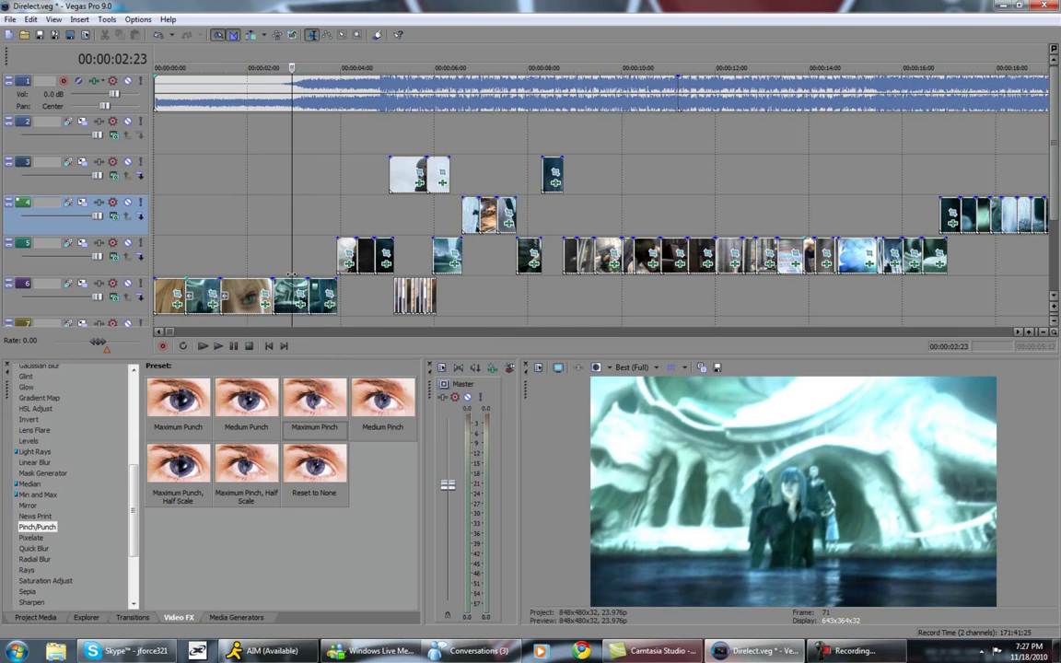
left_click(304, 277)
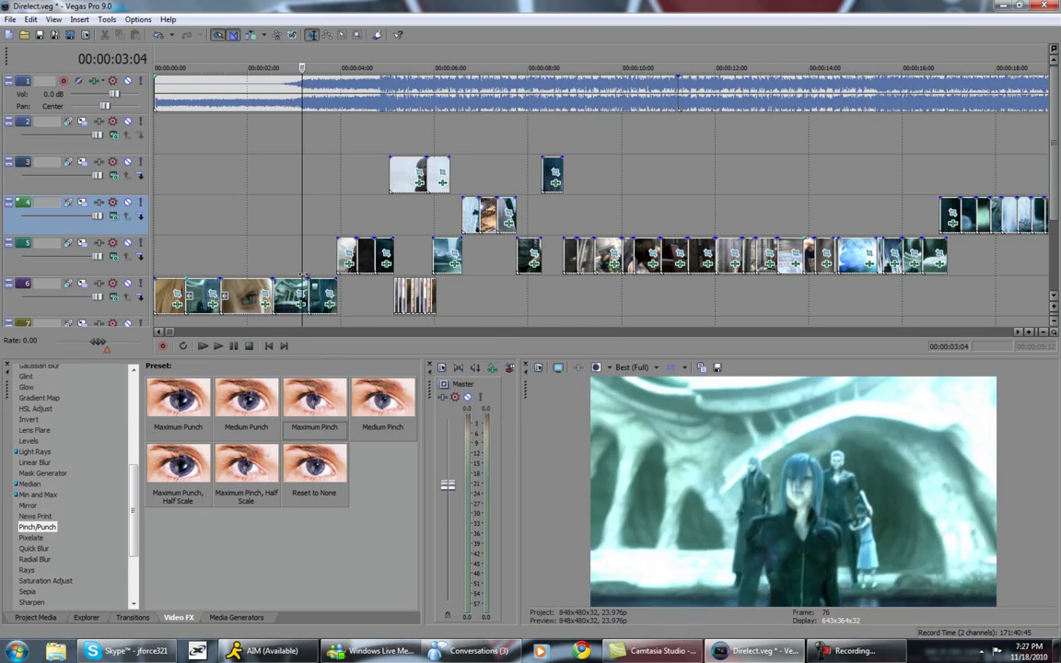
key("Return")
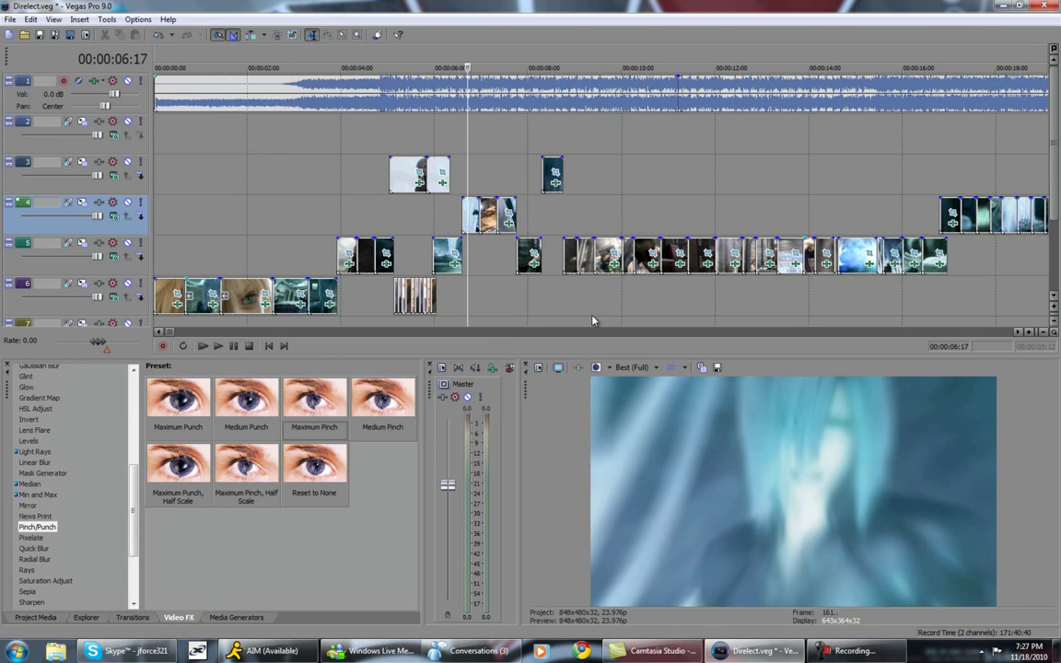
left_click(593, 320)
scroll(598, 318, "down", 4)
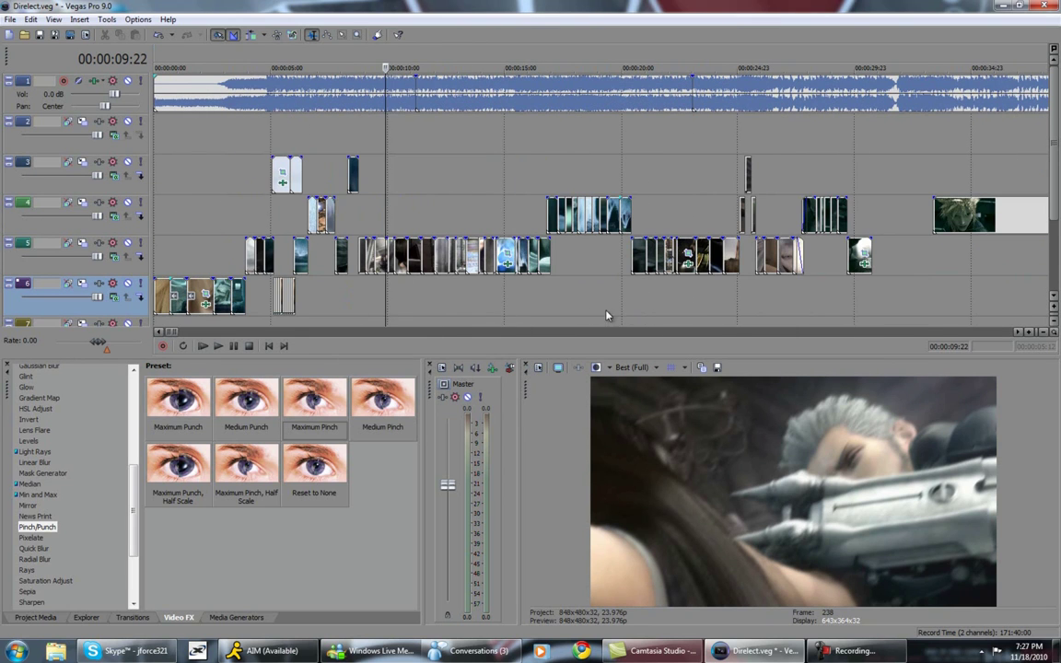
left_click(509, 302)
scroll(511, 296, "up", 4)
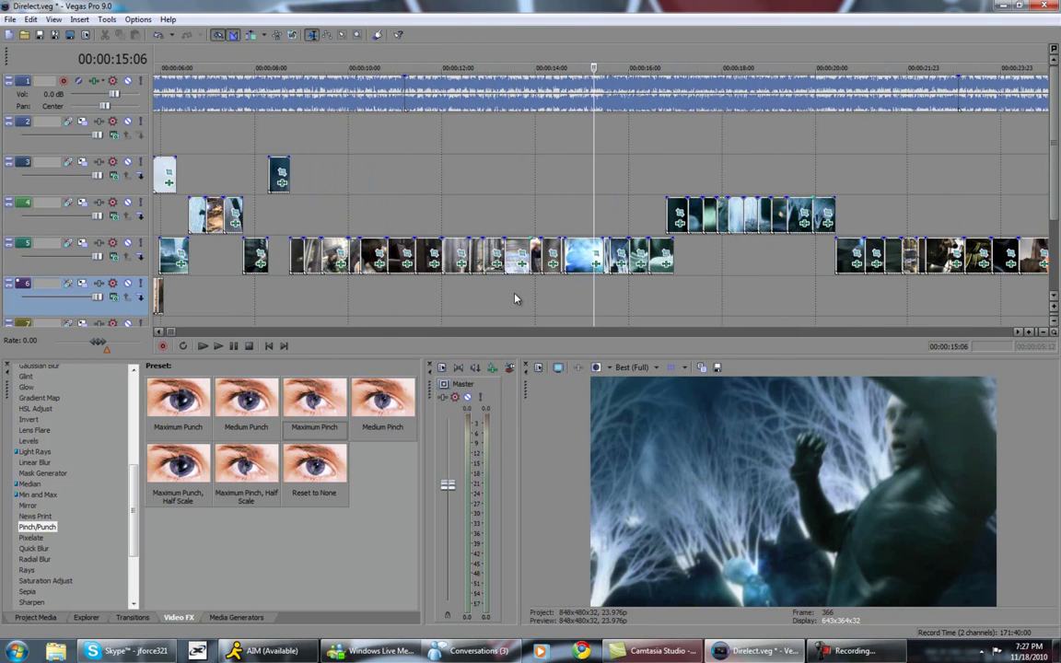
scroll(516, 297, "up", 2)
left_click_drag(592, 303, 677, 301)
scroll(495, 305, "down", 3)
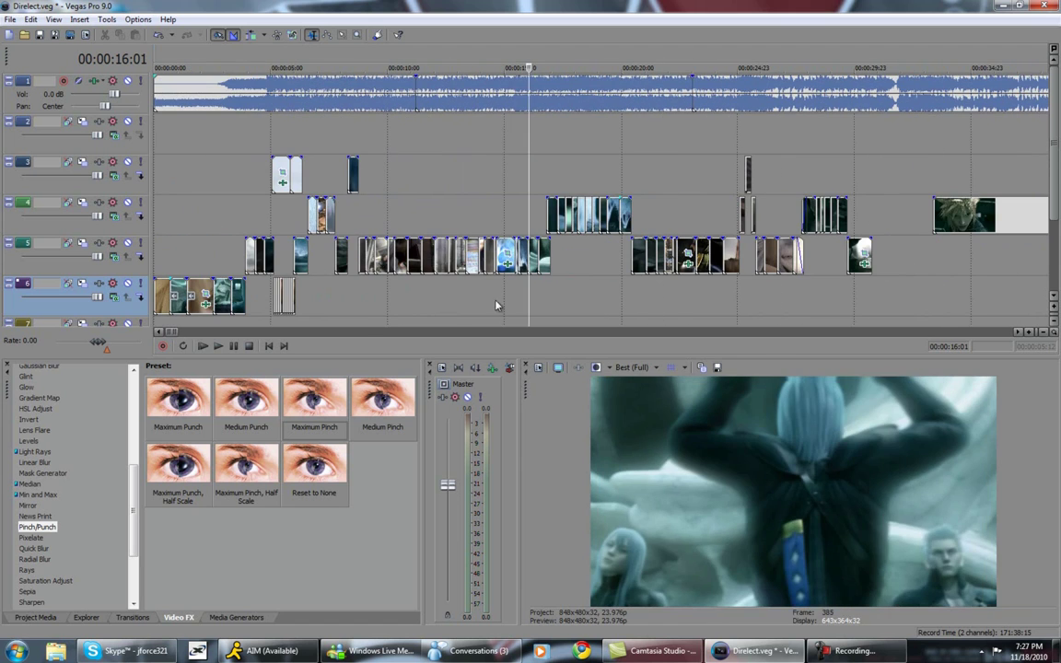
Scrub the timeline from the eye close-up at 00:00:02:10 to the layered clips at 00:00:05:23
left_click(378, 301)
scroll(258, 225, "up", 3)
left_click(258, 234)
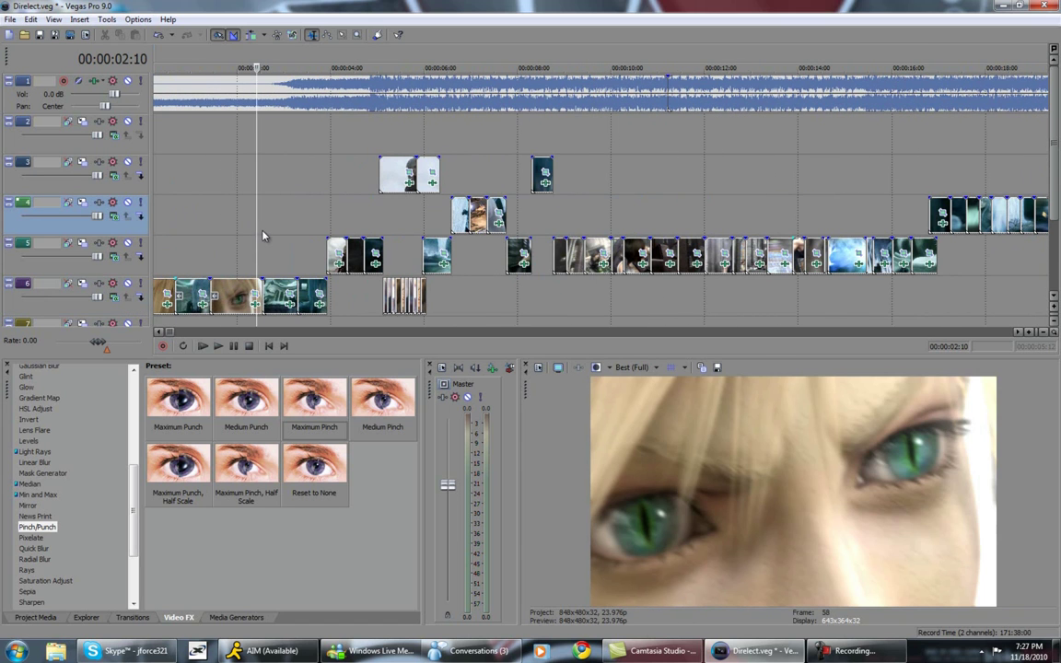
left_click_drag(259, 237, 722, 232)
scroll(380, 239, "up", 3)
scroll(710, 303, "up", 5)
scroll(611, 220, "up", 1)
mouse_move(610, 219)
left_mouse_down()
mouse_move(534, 225)
mouse_move(840, 233)
mouse_move(534, 226)
mouse_move(703, 226)
mouse_move(534, 226)
mouse_move(603, 223)
left_mouse_up()
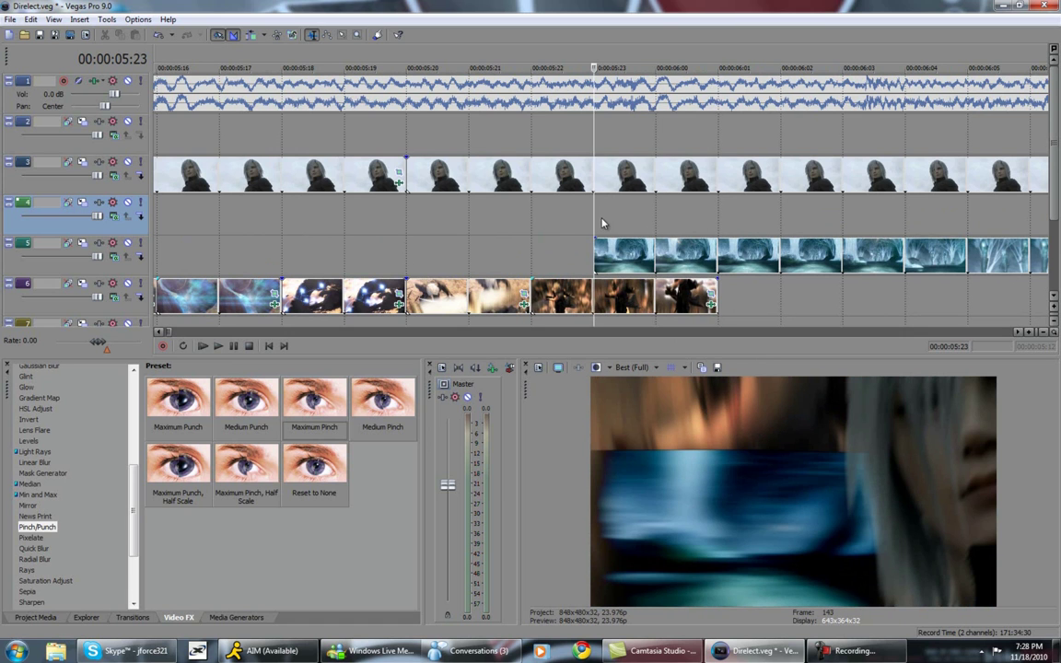
Compare individual frames between 00:00:05:21 and 00:00:06:00, where the track 3 portrait overlaps the track 5 and track 6 clips
scroll(600, 222, "down", 4)
scroll(594, 221, "up", 3)
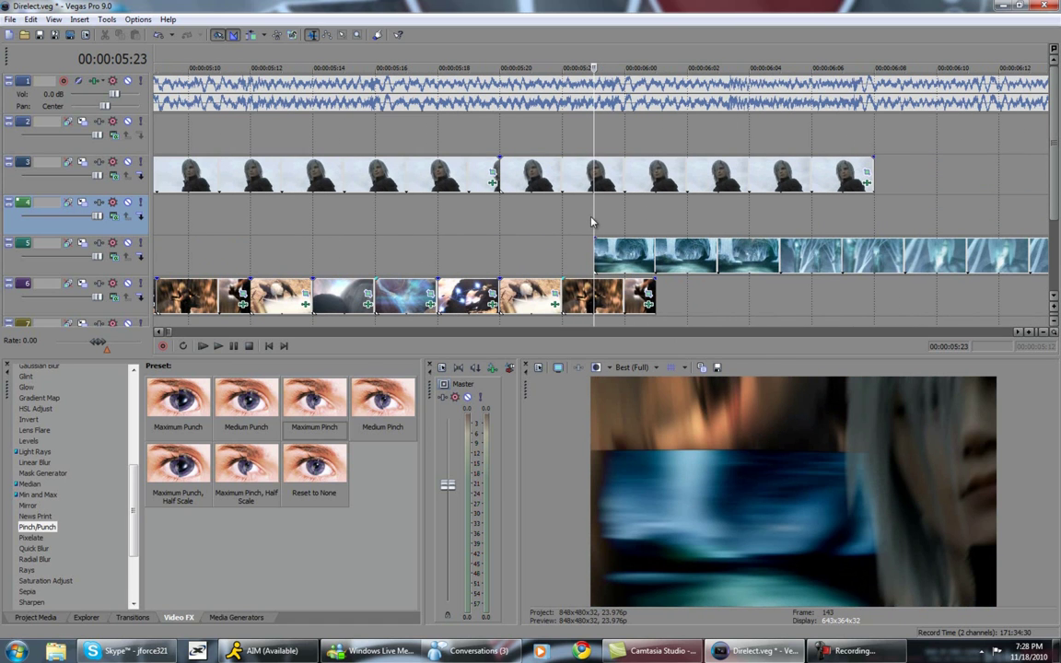
left_click_drag(592, 222, 702, 234)
left_click(561, 230)
left_click(625, 237)
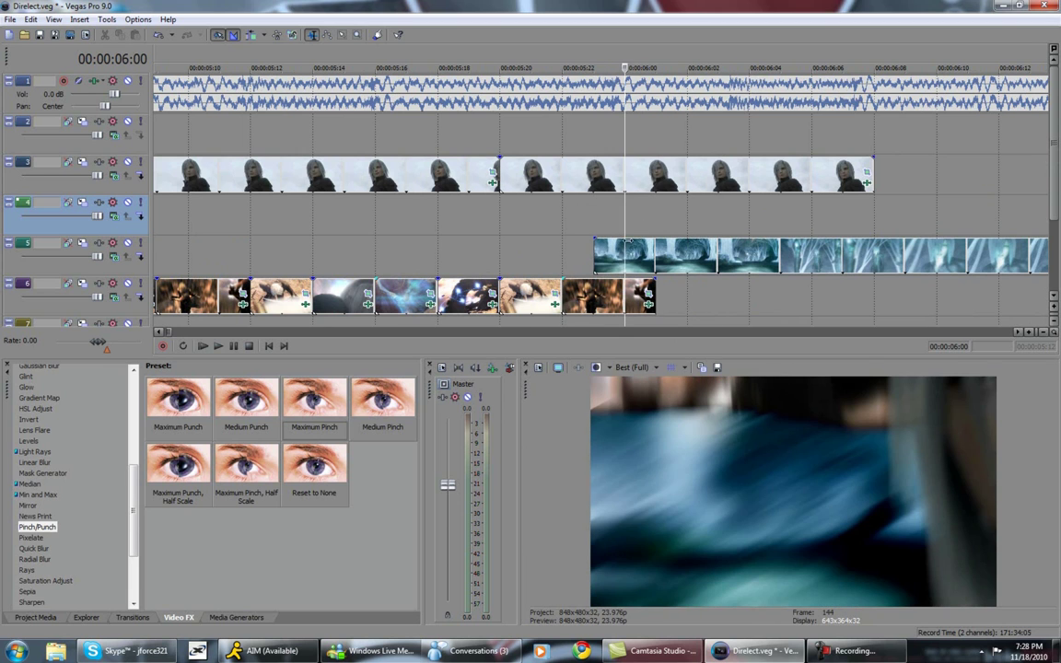
left_click(532, 242)
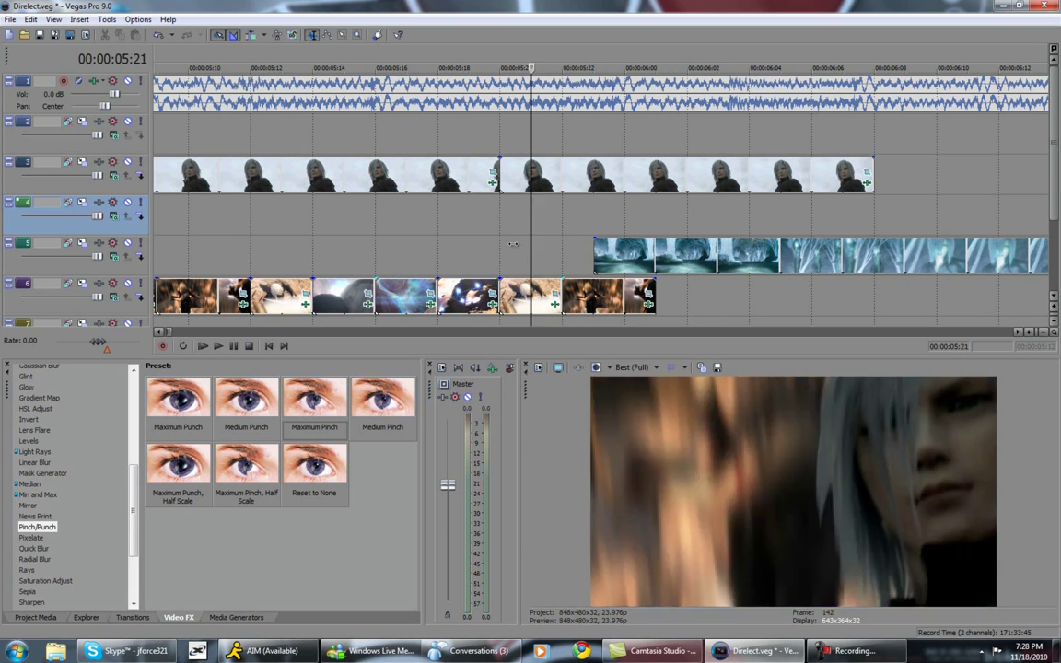
left_click(512, 244)
Review the forest clip on track 5 by scrubbing from 00:00:05:19 to 00:00:06:10
scroll(553, 230, "down", 4)
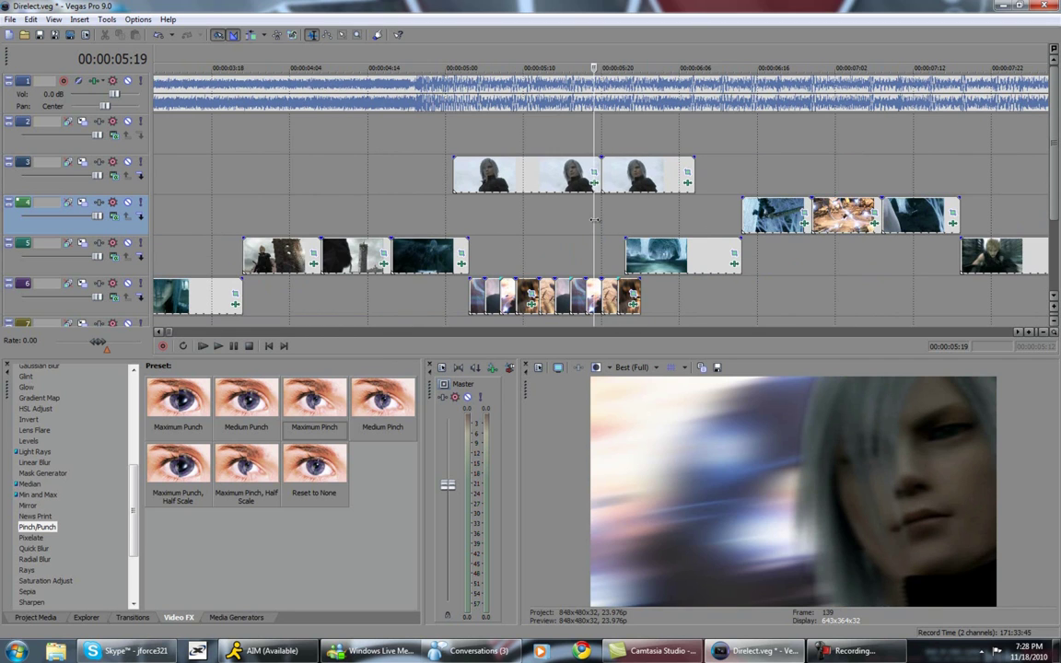
left_click(633, 226)
left_click(641, 230)
left_click(711, 235)
scroll(697, 288, "down", 1)
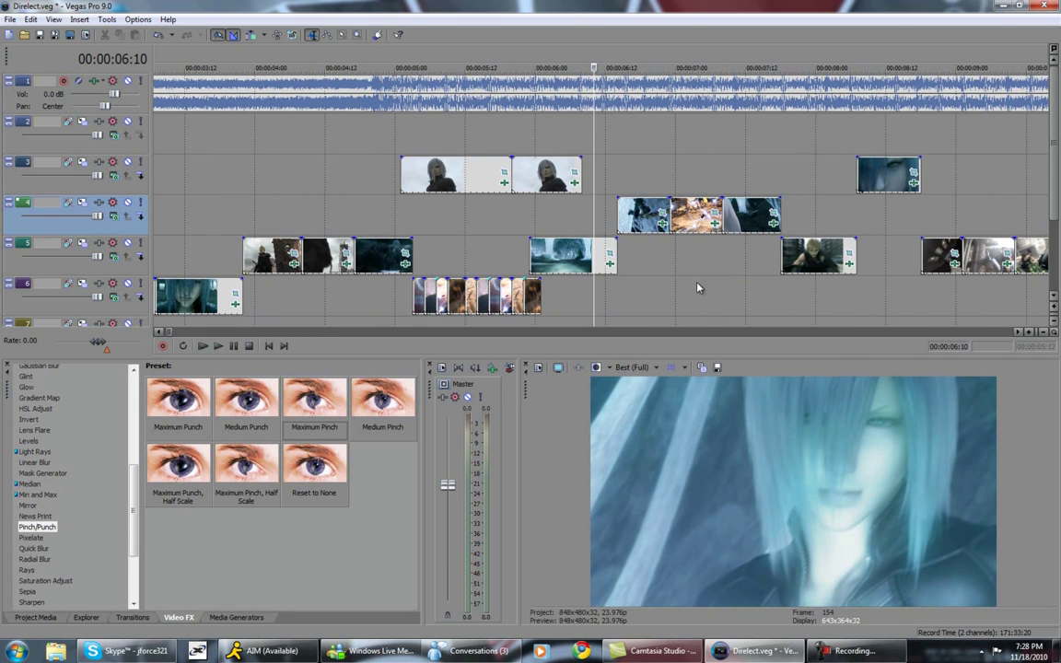
Review the cut from the track 6 face close-up at 00:00:03:20 into the track 5 clip at 00:00:04:02
left_click_drag(593, 302, 231, 304)
scroll(799, 265, "up", 5)
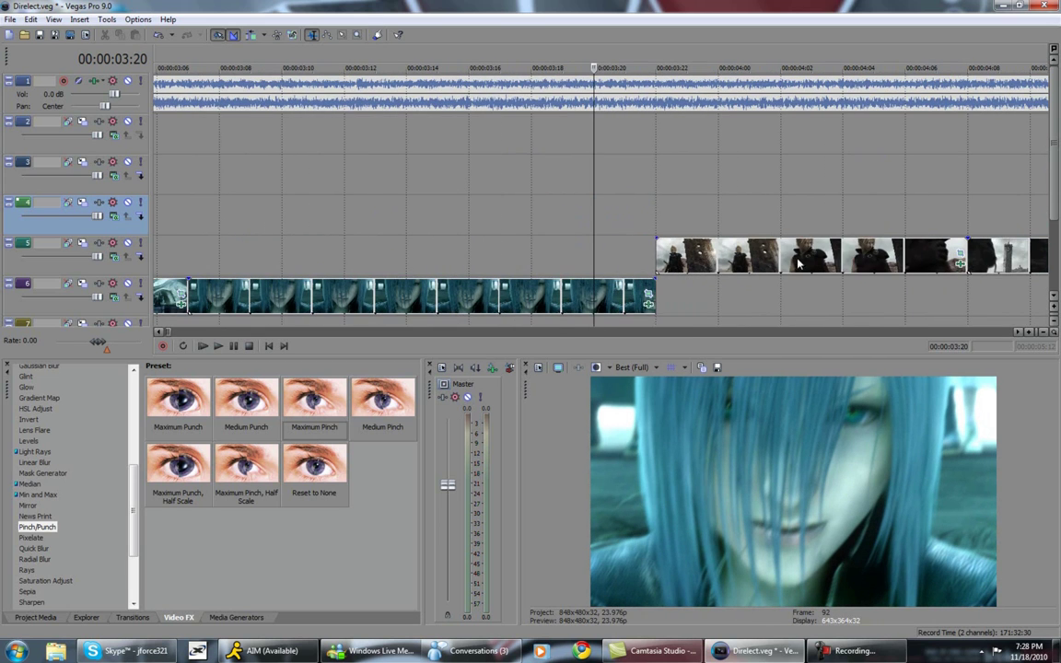
scroll(591, 242, "down", 3)
left_click_drag(592, 215, 686, 250)
scroll(629, 260, "right", 2)
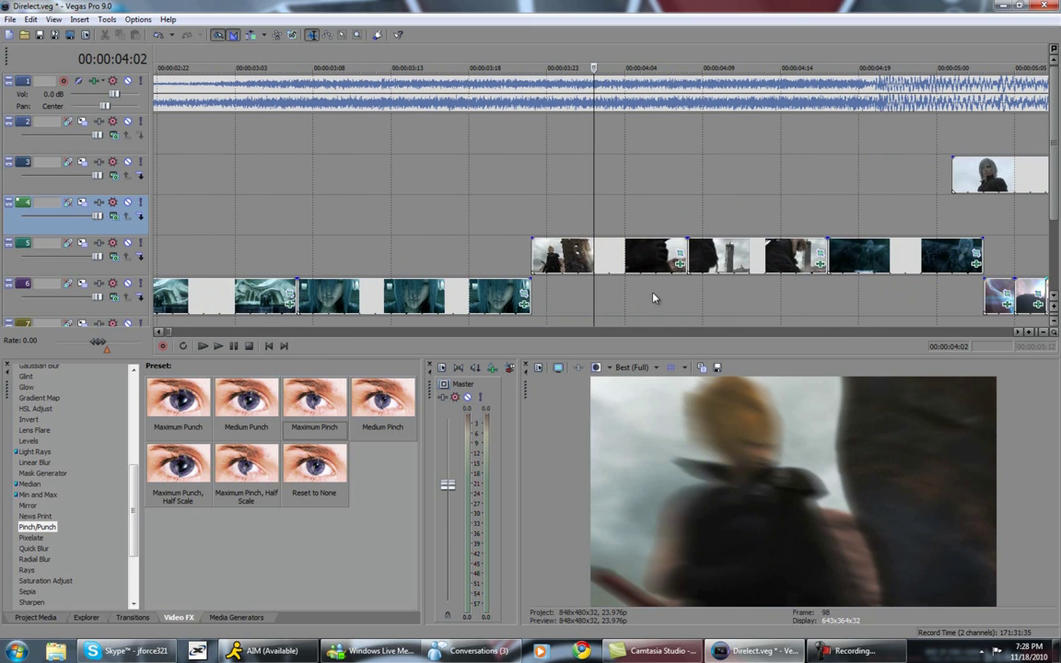
Examine the Pinch/Punch keyframes in the event effects of the track 5 clip beginning at 00:00:03:22
left_click(679, 263)
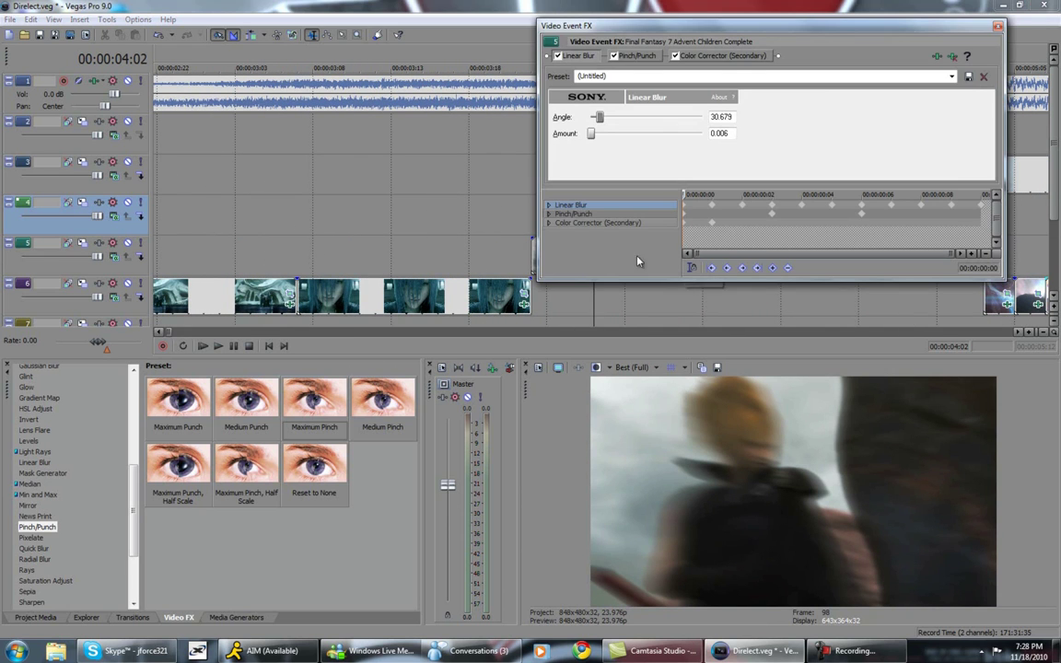
left_click(636, 58)
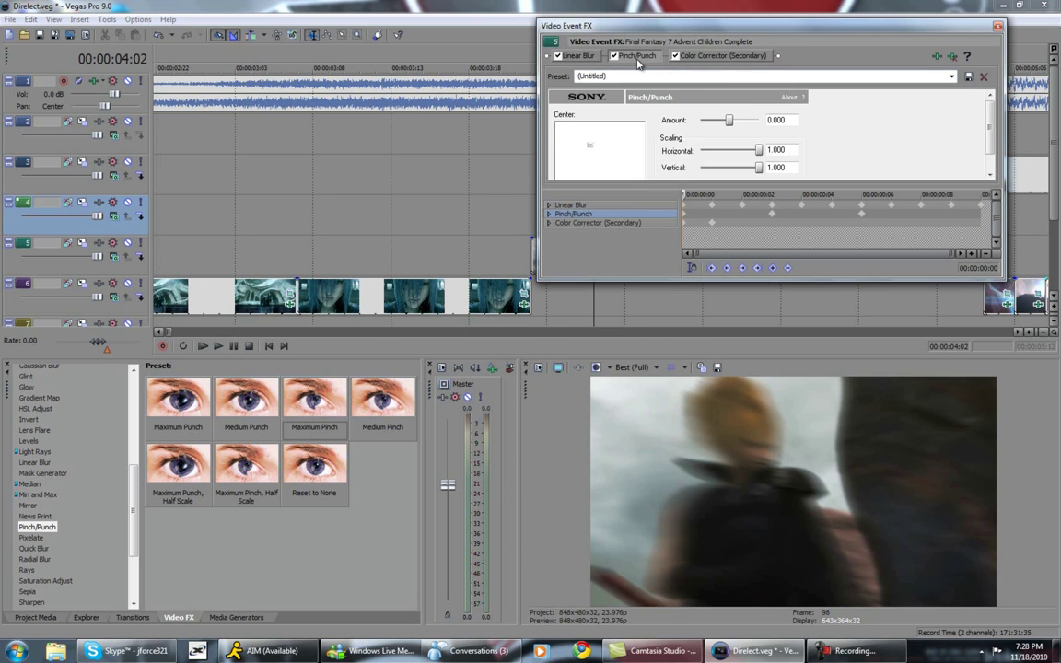
mouse_move(693, 205)
left_mouse_down()
mouse_move(805, 206)
mouse_move(680, 204)
left_mouse_up()
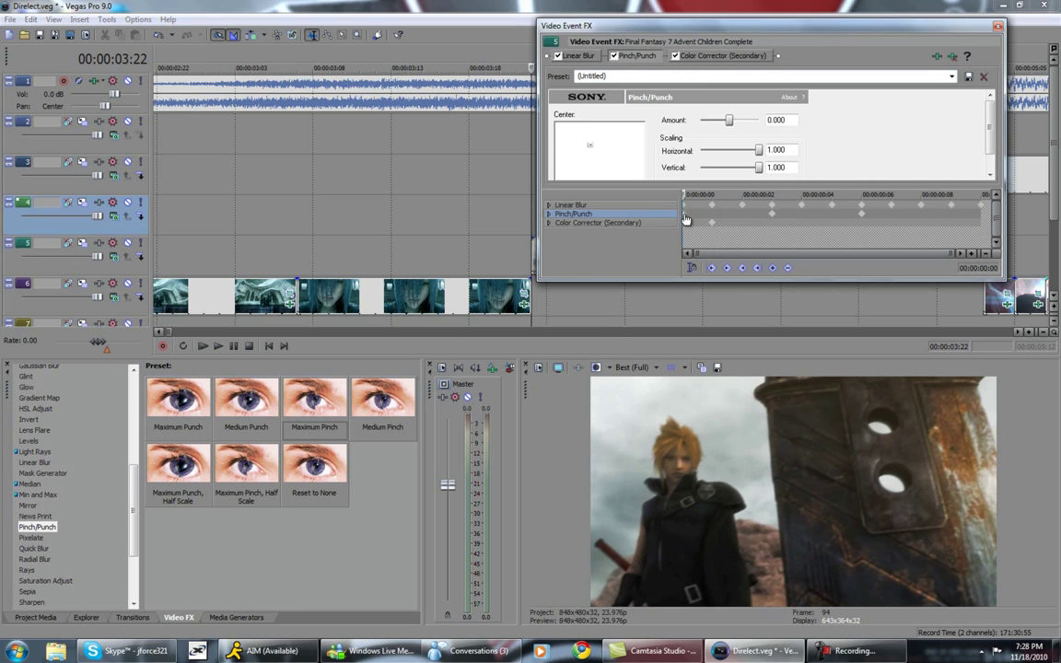
left_click_drag(685, 195, 754, 213)
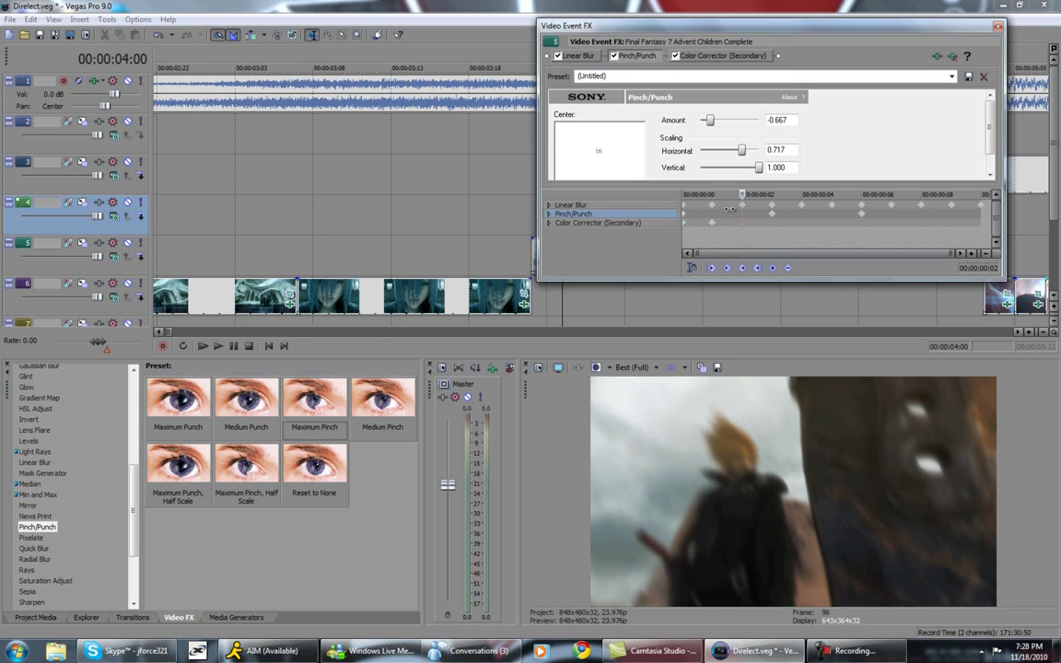
left_click_drag(735, 194, 770, 208)
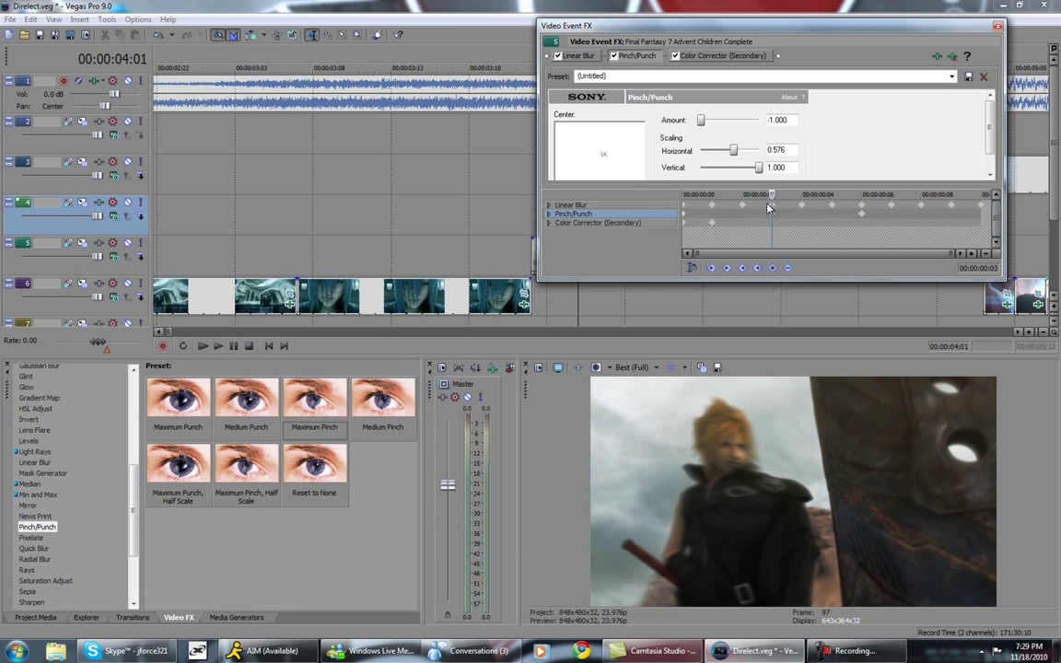
left_click_drag(789, 202, 910, 248)
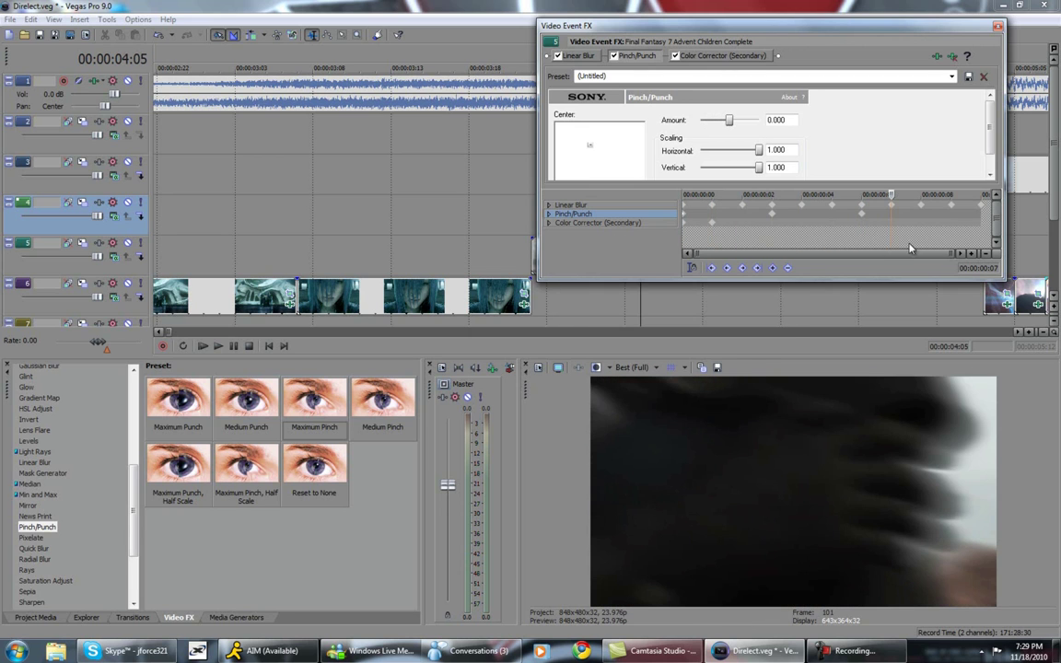
left_click(997, 26)
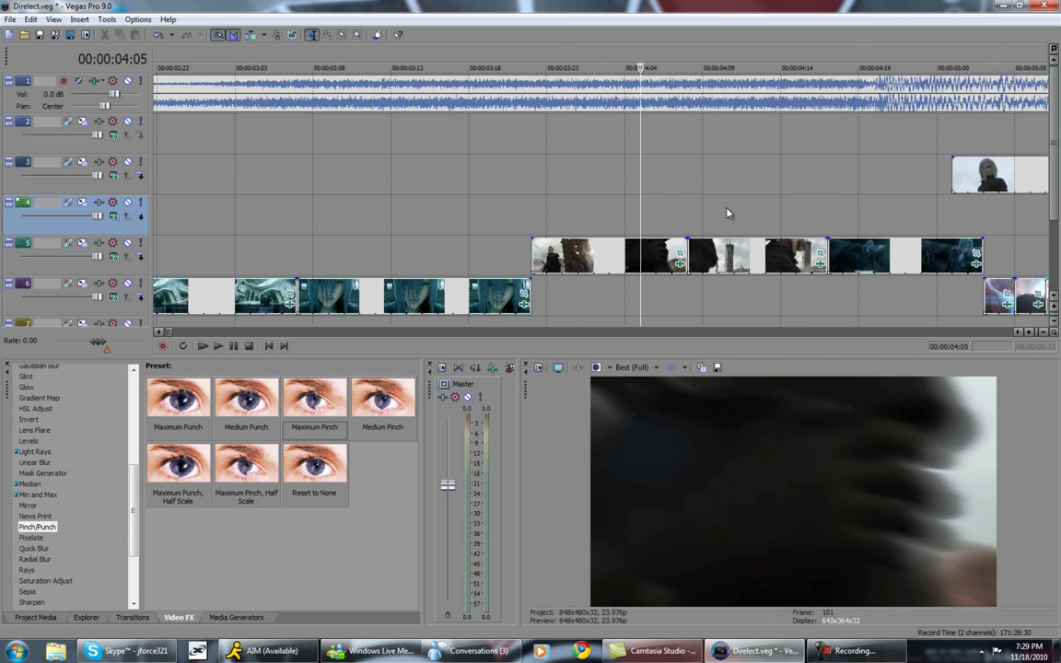
Check the frames around the cut between tracks 6 and 5, scrubbing from 00:00:03:22 back to 00:00:03:19
scroll(636, 234, "up", 2)
left_click_drag(593, 213, 362, 239)
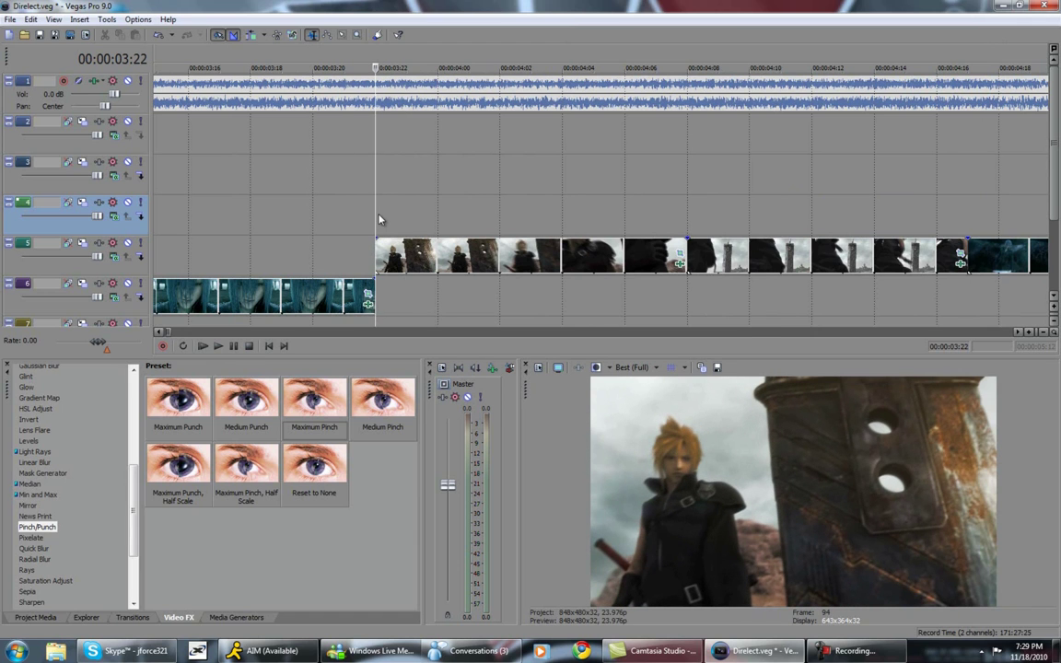
scroll(378, 219, "down", 1)
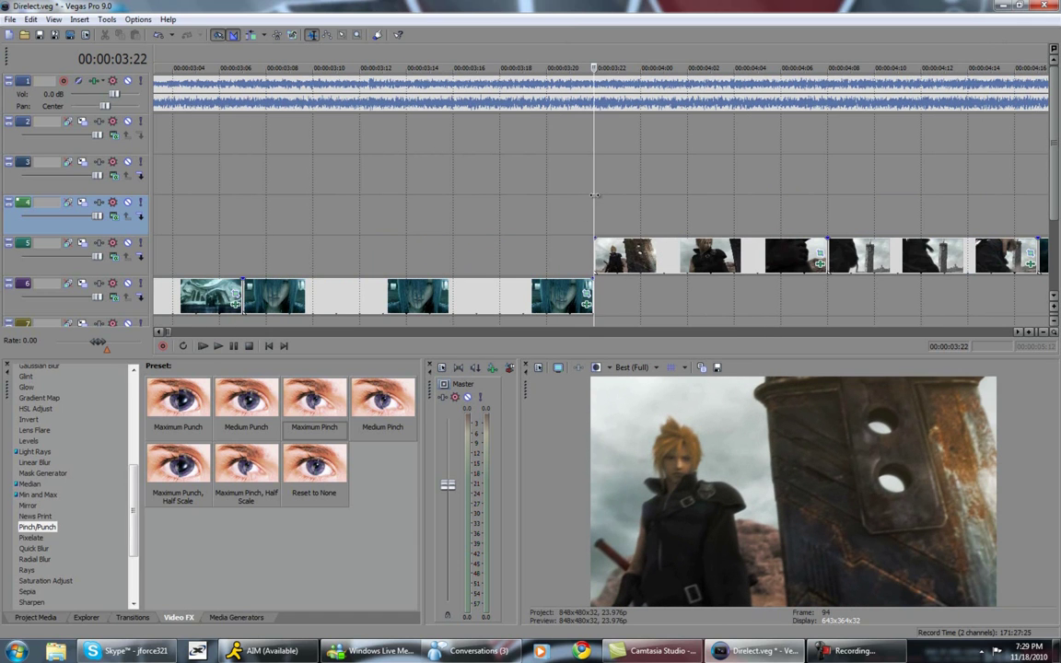
left_click_drag(568, 192, 531, 246)
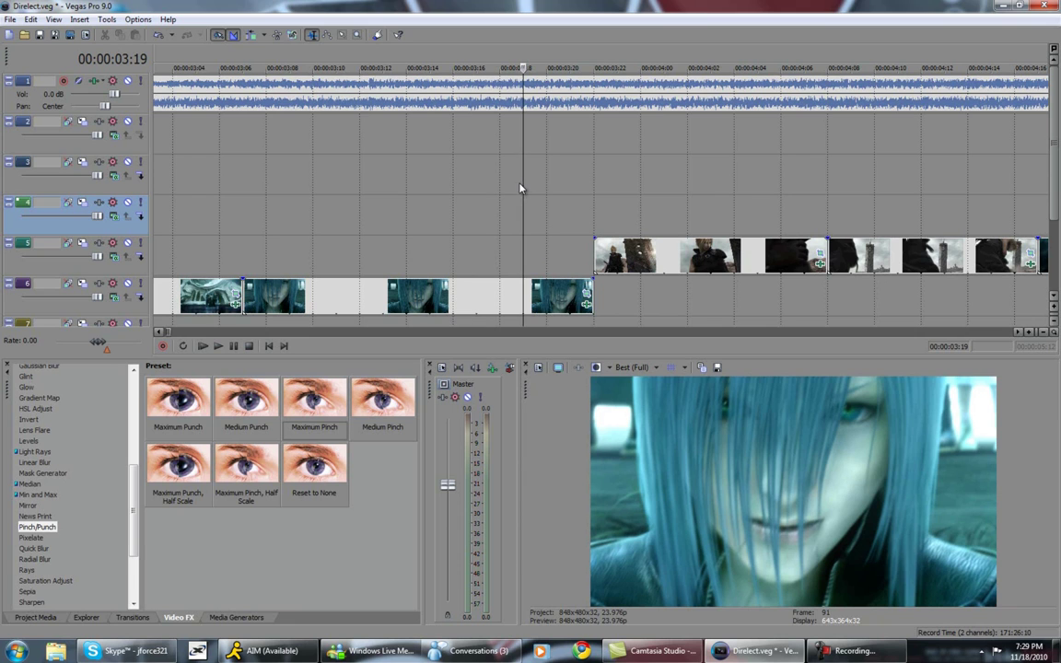
Scrub through the layered portrait sequence to 00:00:06:16 and return to the dark track 5 clip at 00:00:04:17
scroll(516, 212, "down", 3)
left_click_drag(593, 221, 641, 226)
scroll(626, 219, "down", 3)
left_click_drag(521, 206, 721, 243)
scroll(665, 247, "up", 5)
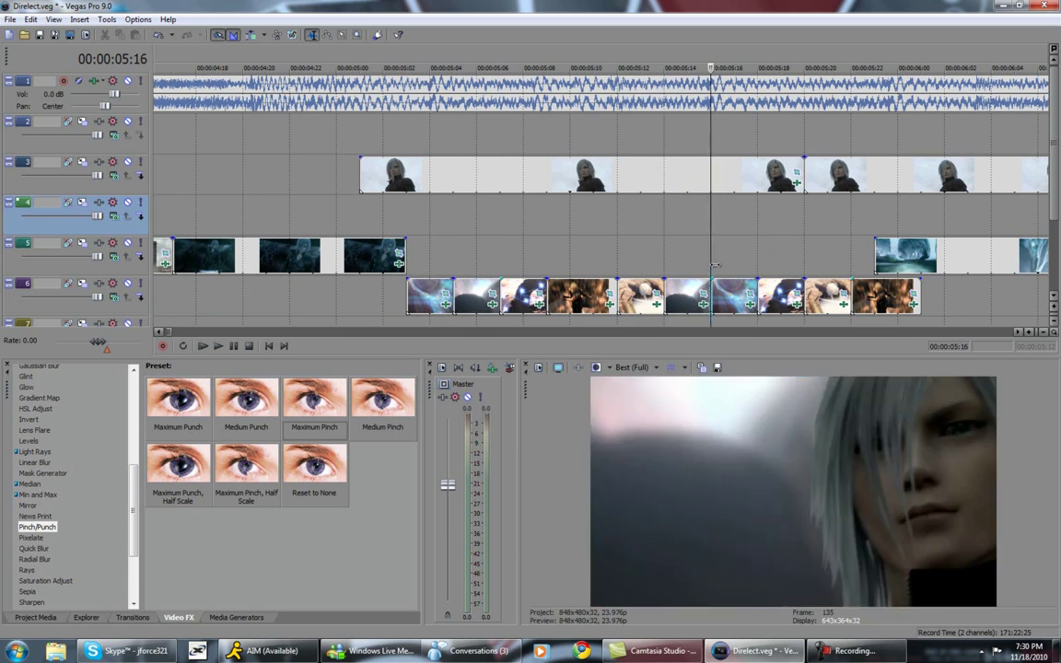
scroll(814, 260, "down", 3)
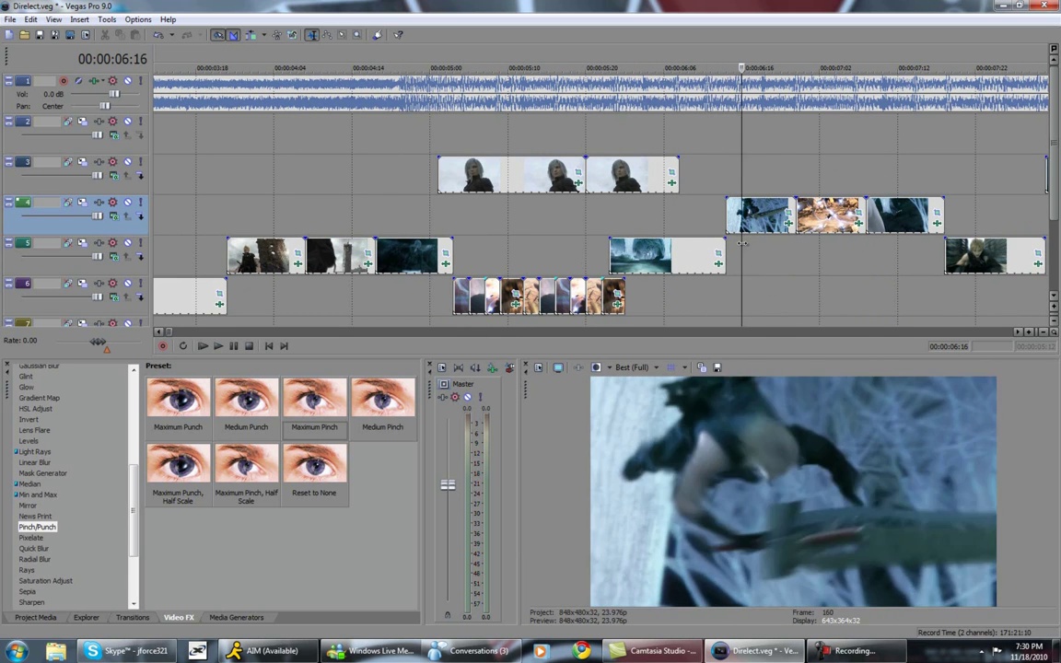
left_click_drag(765, 244, 376, 261)
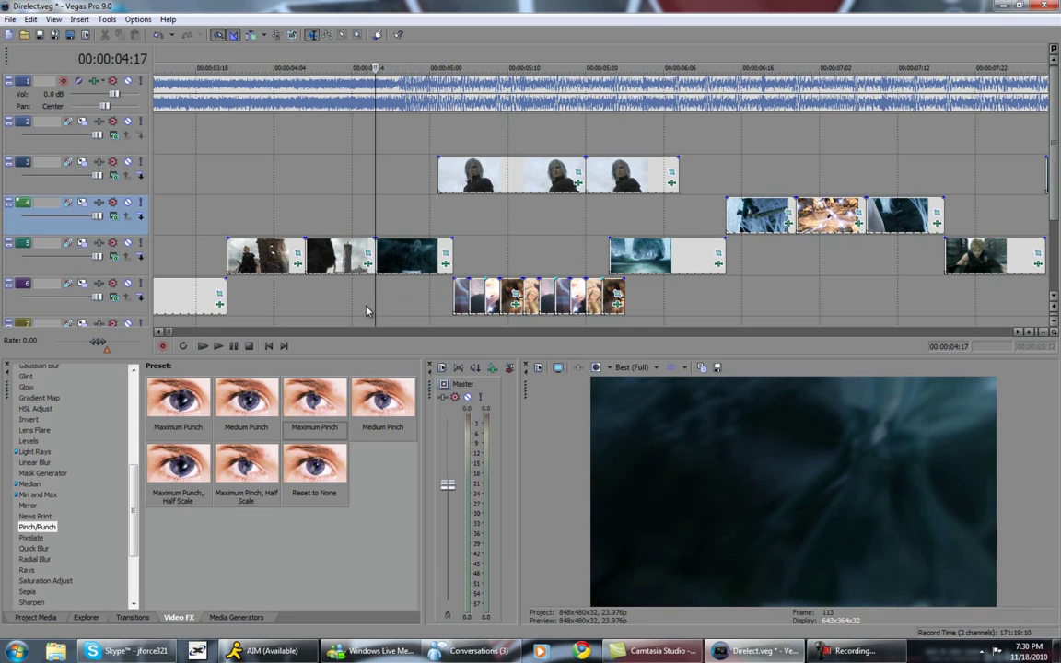
Scrub from the dark track 5 clip at 00:00:04:17 through the track 4 clips at 00:00:06:14 to 00:00:10:18
left_click_drag(374, 297, 725, 333)
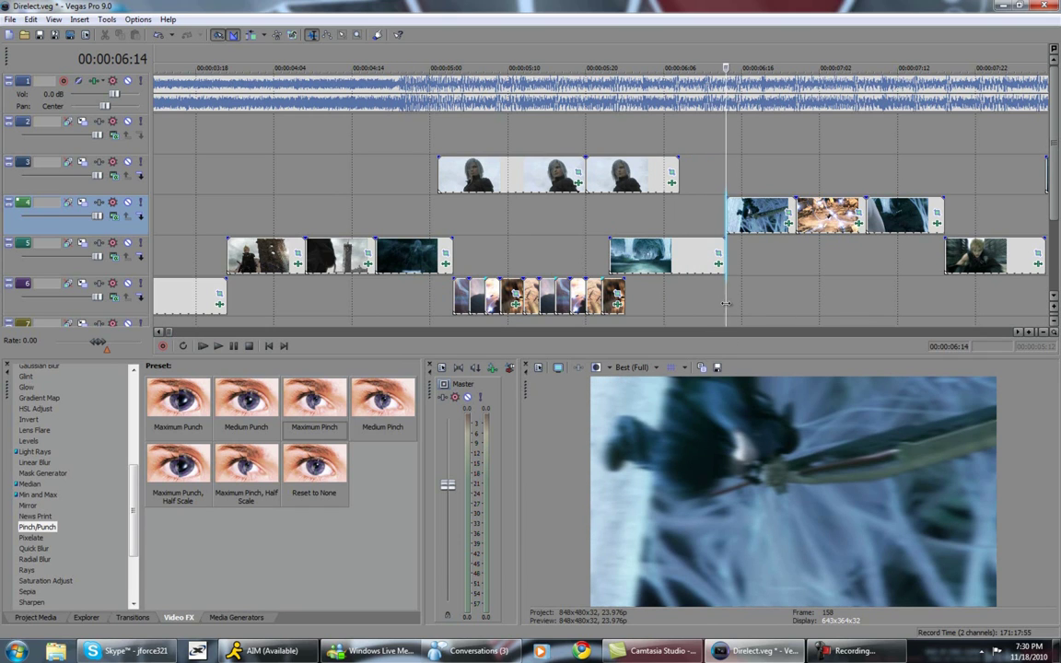
left_click_drag(726, 303, 974, 283)
scroll(888, 289, "down", 3)
scroll(584, 322, "up", 1)
left_click_drag(594, 308, 792, 316)
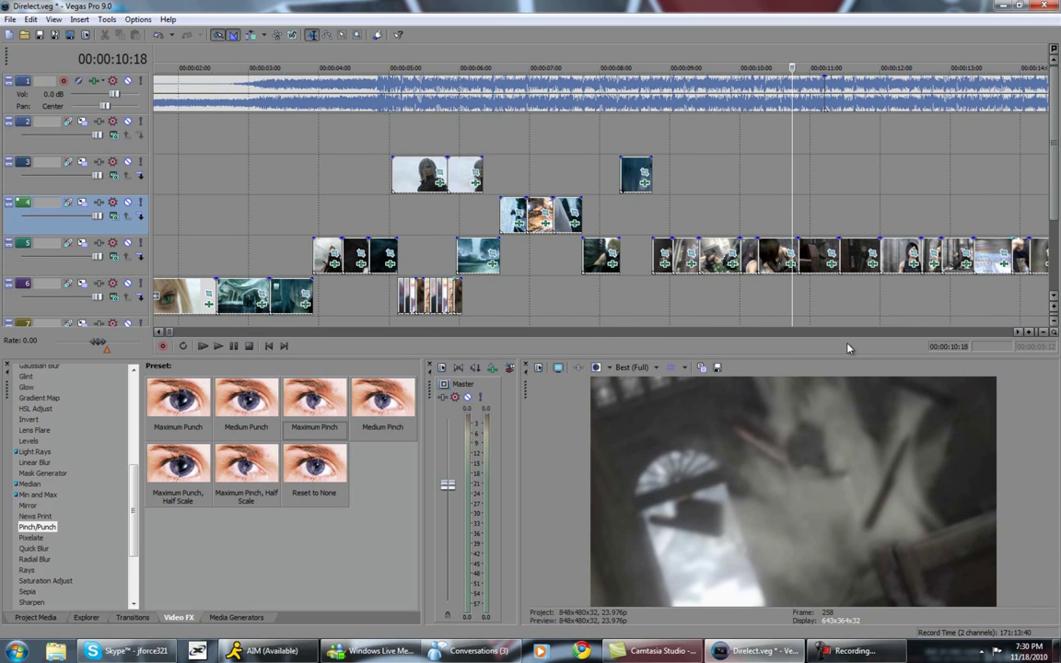
Review the track 5 church clips around the cut at 00:00:10:20, scrubbing on to 00:00:11:17
scroll(801, 241, "up", 2)
scroll(801, 242, "up", 2)
left_click_drag(596, 300, 617, 314)
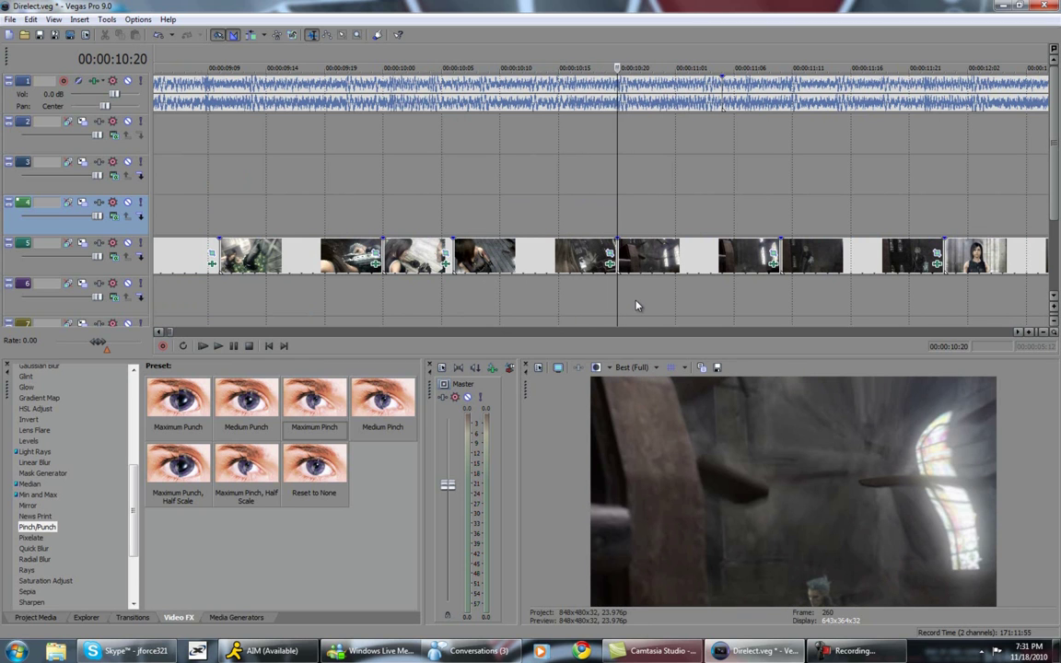
left_click(618, 301)
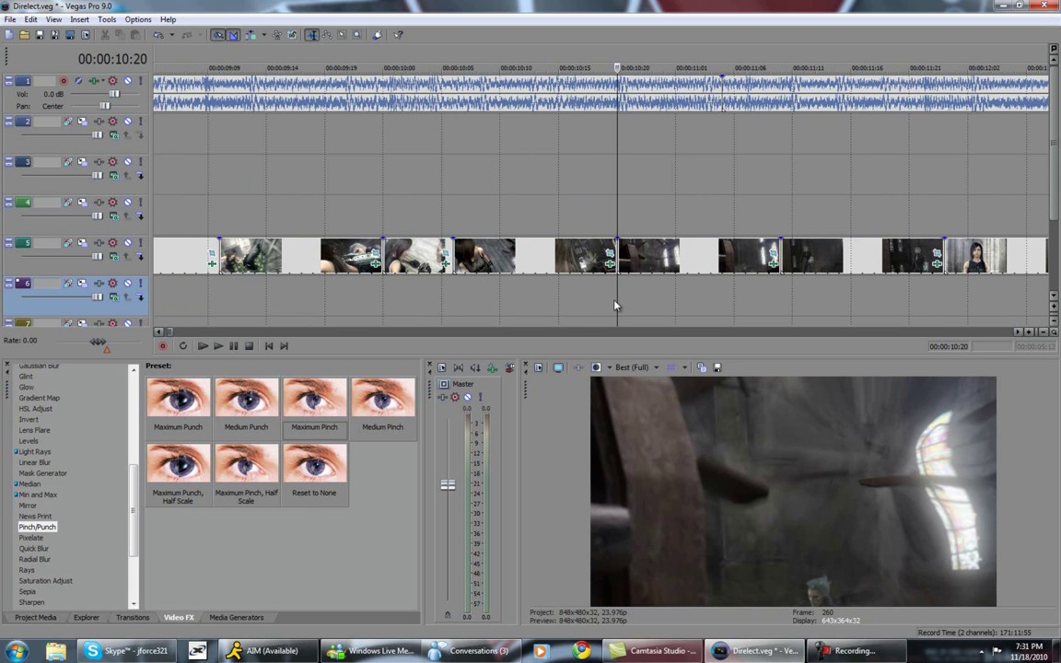
left_click(687, 301)
left_click_drag(687, 301, 878, 309)
scroll(612, 316, "down", 3)
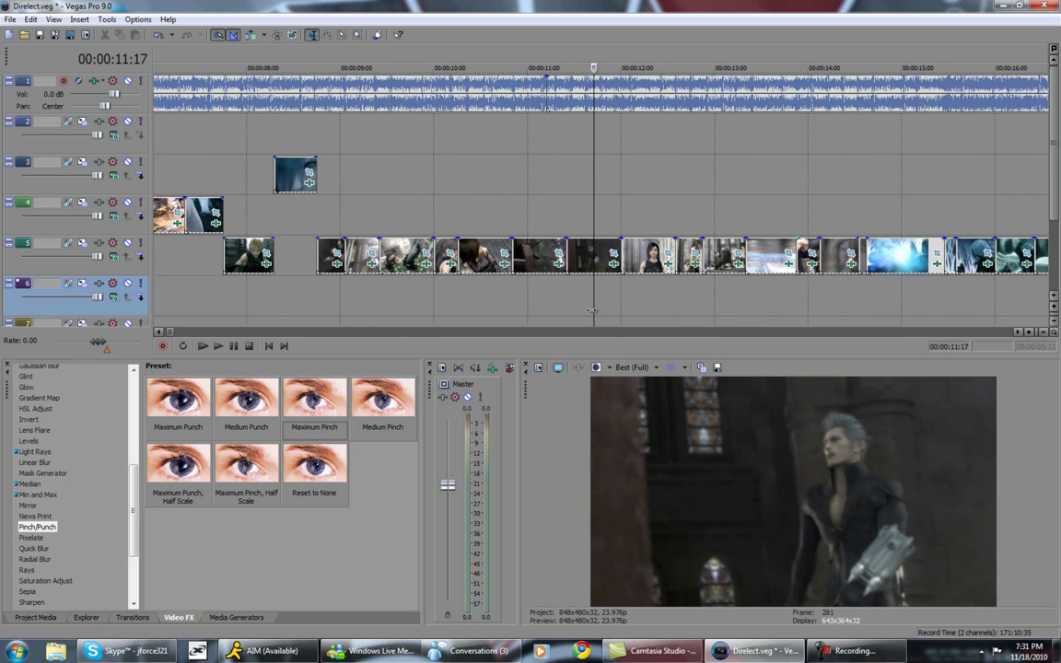
Check the zoom on the dark-haired woman's track 5 clip from 00:00:12:00 to 00:00:12:07, returning to its start
left_click_drag(593, 310, 621, 317)
scroll(605, 291, "up", 4)
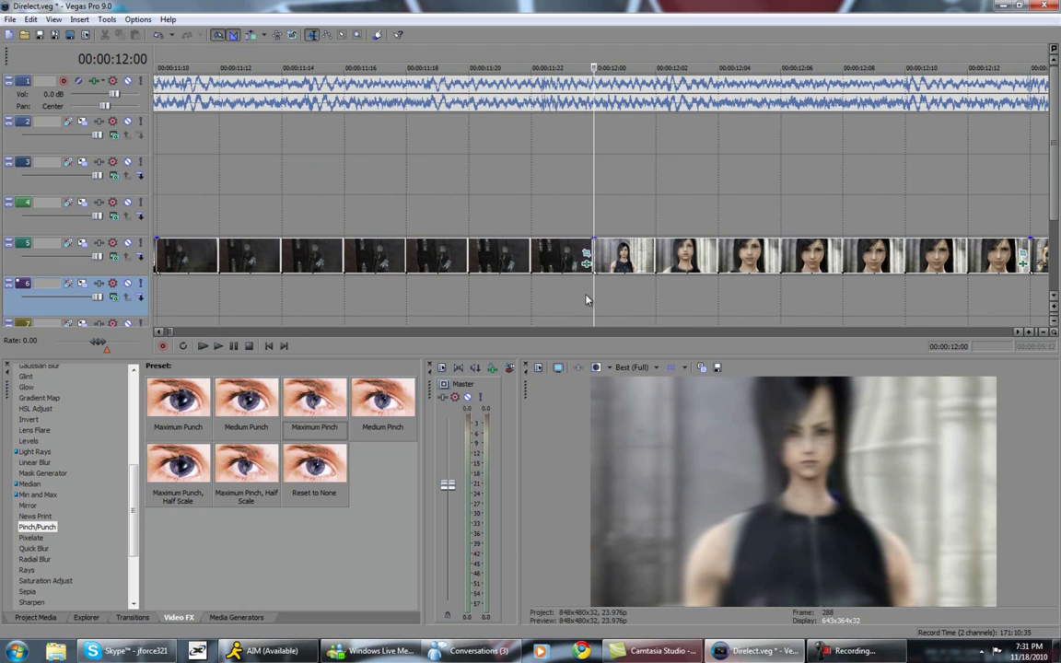
left_click_drag(594, 308, 737, 296)
scroll(643, 332, "down", 2)
left_click_drag(593, 301, 566, 152)
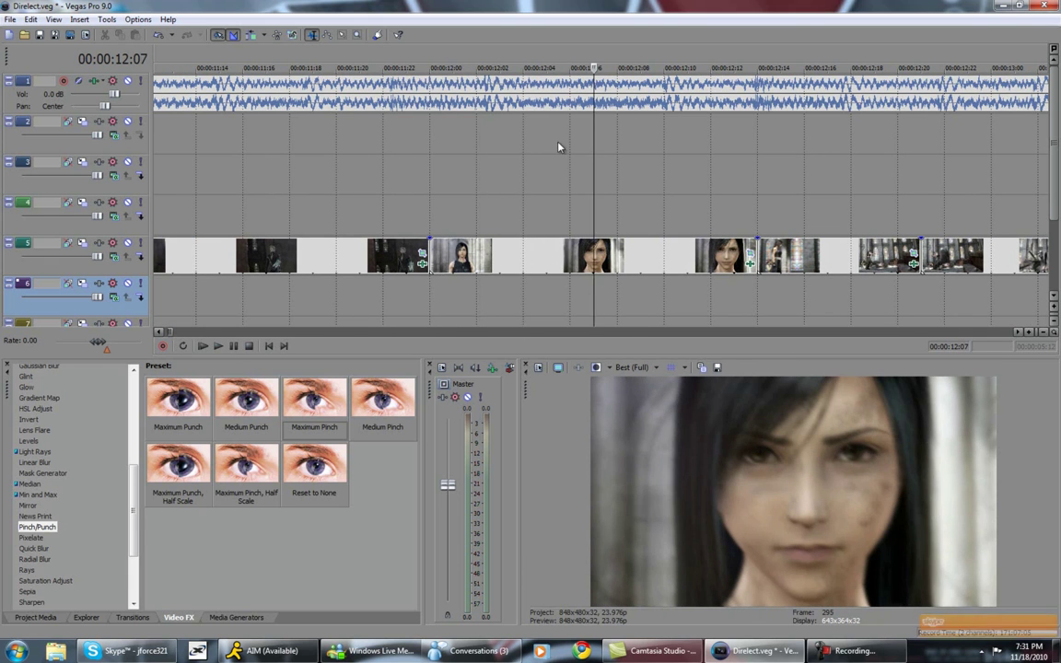
scroll(540, 203, "down", 2)
left_click_drag(593, 203, 539, 203)
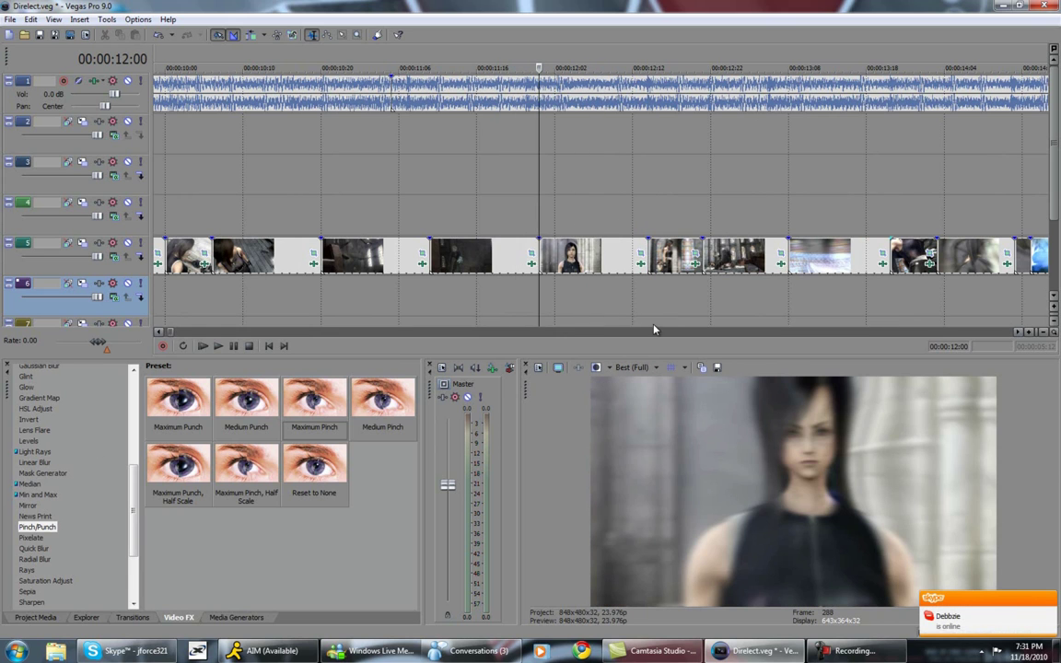
Scrub through the track 5 clips from 00:00:12:00 past 00:00:13:12 to the track 4 sequence at 00:00:18:11
left_click_drag(535, 292, 818, 288)
scroll(811, 293, "down", 3)
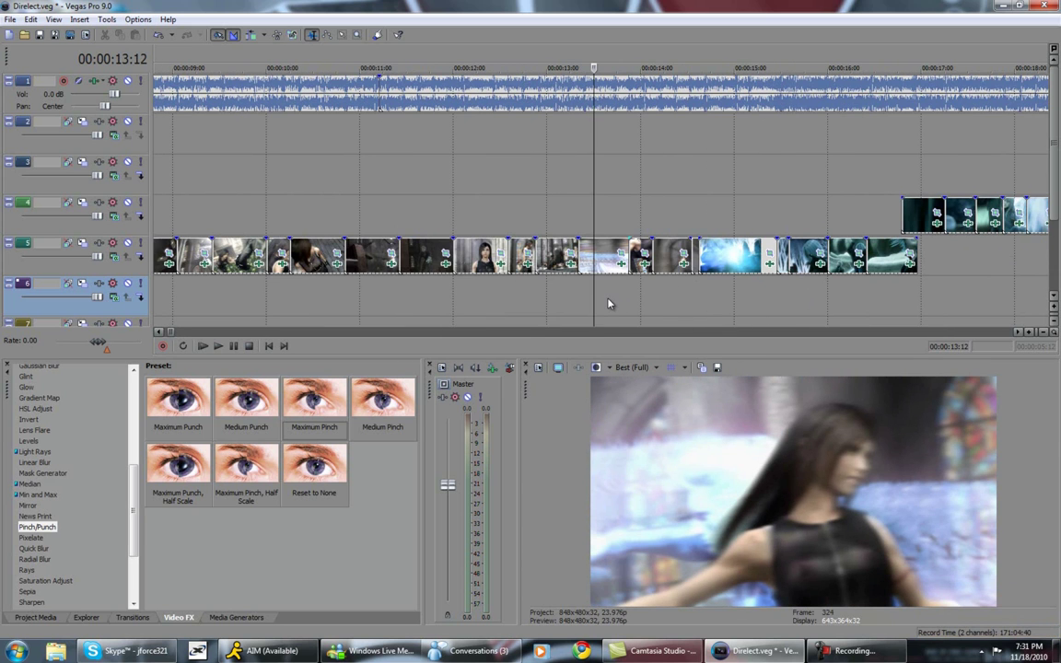
left_click_drag(594, 302, 848, 306)
scroll(724, 307, "down", 3)
left_click(699, 288)
scroll(685, 310, "down", 2)
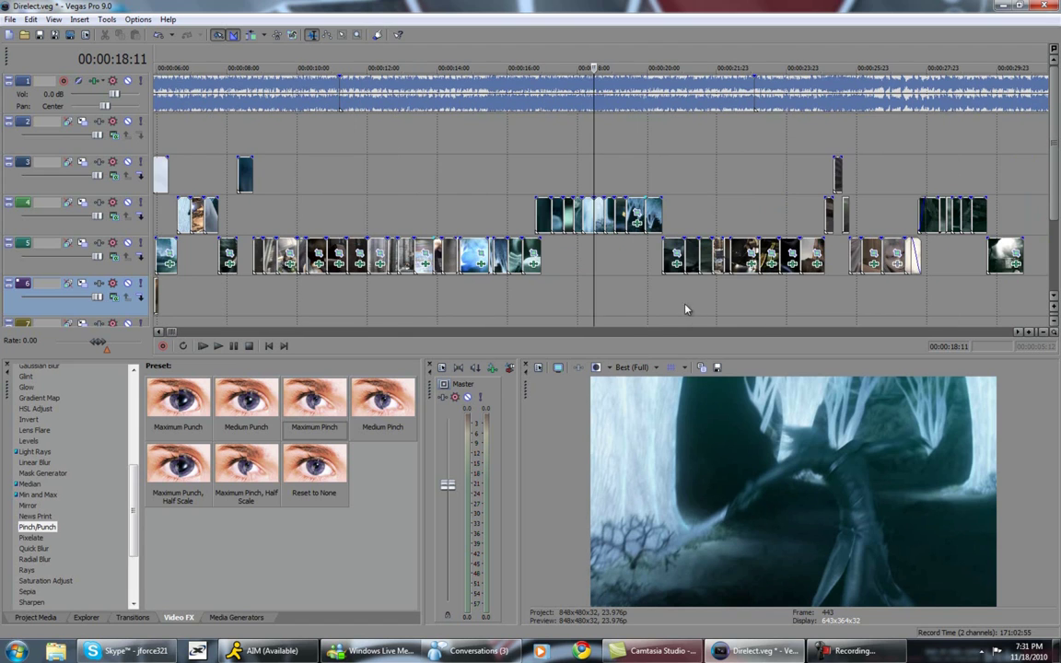
Review the track 5 motorcycle clips from 00:00:22:15 across the cut to 00:00:23:11
left_click_drag(599, 286, 739, 312)
scroll(674, 308, "up", 3)
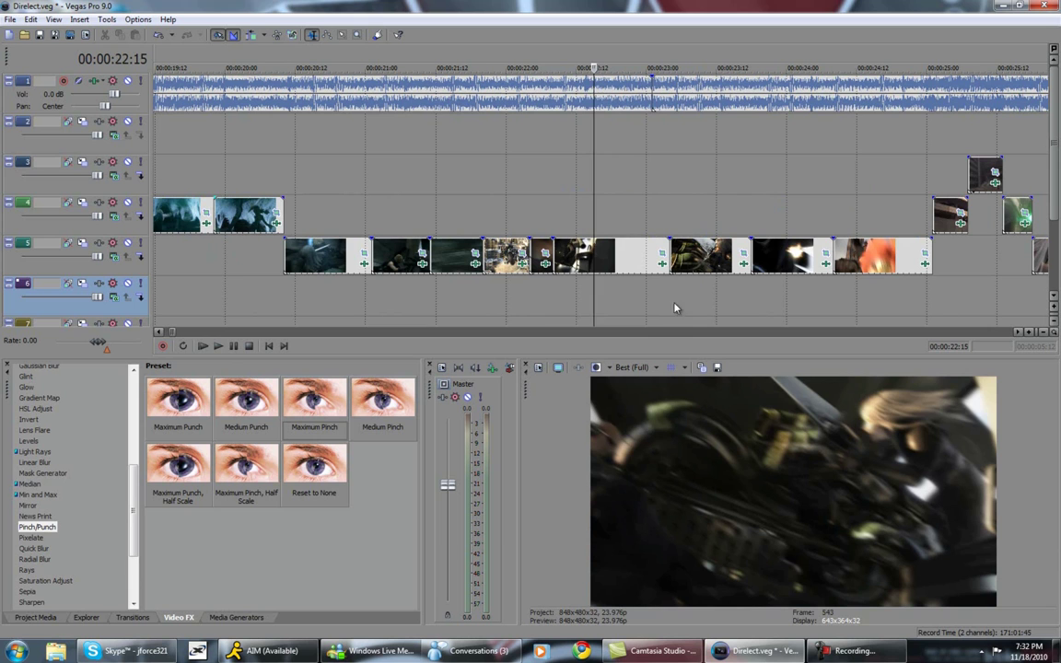
left_click_drag(593, 293, 663, 304)
scroll(595, 302, "down", 3)
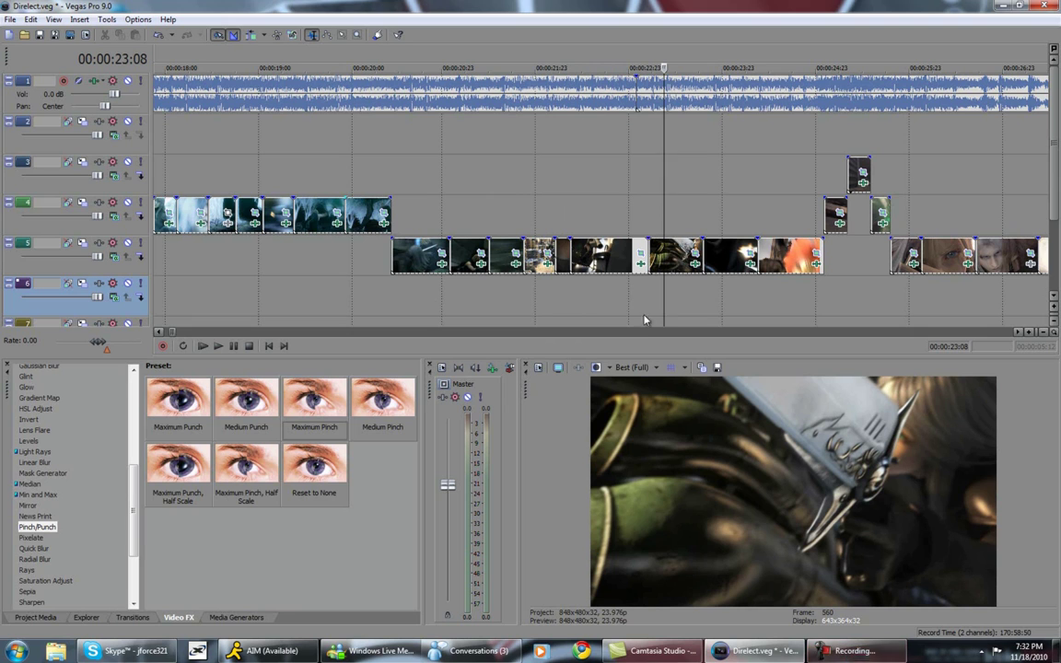
left_click_drag(663, 300, 675, 300)
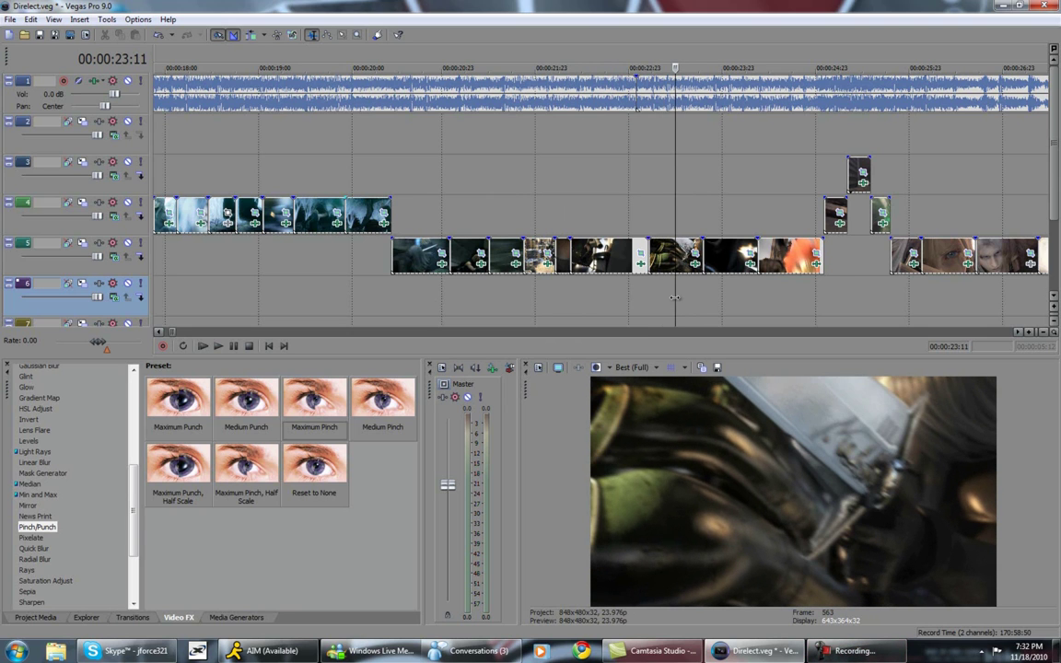
Examine the Pan/Crop keyframes of the track 5 motorcycle clip that ends at 00:00:23:04
left_click(605, 293)
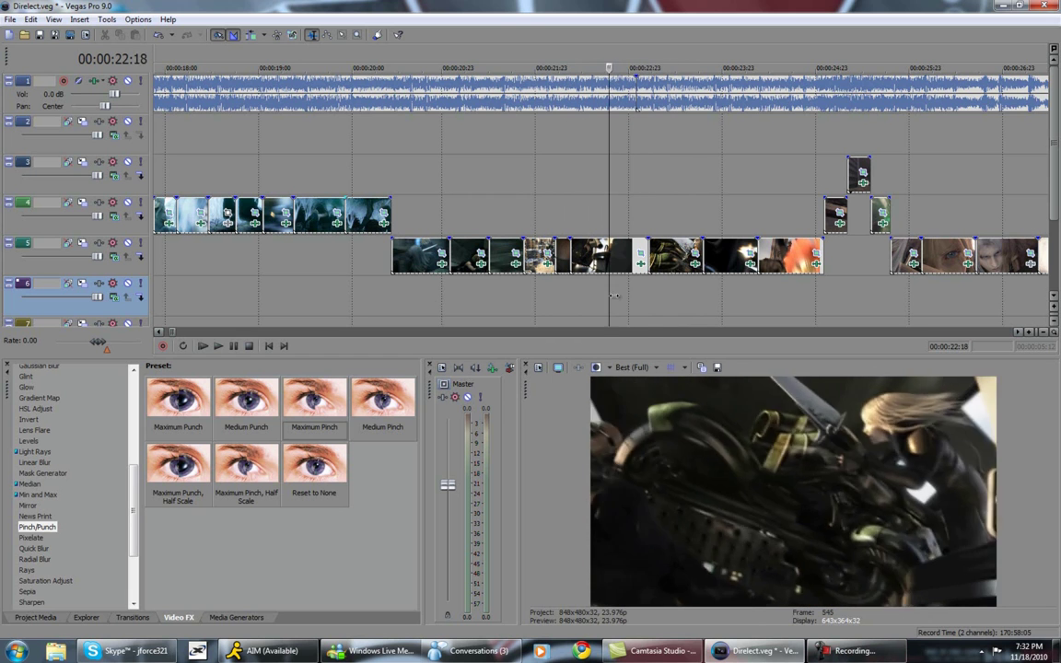
left_click_drag(656, 316, 634, 321)
left_click(642, 254)
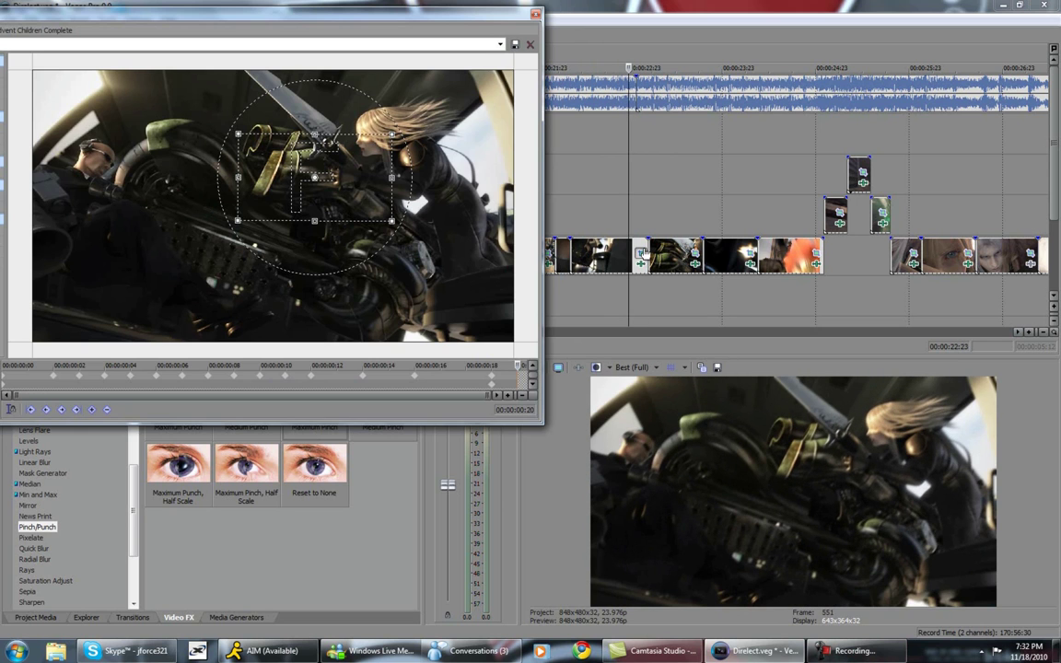
left_click_drag(323, 385, 509, 378)
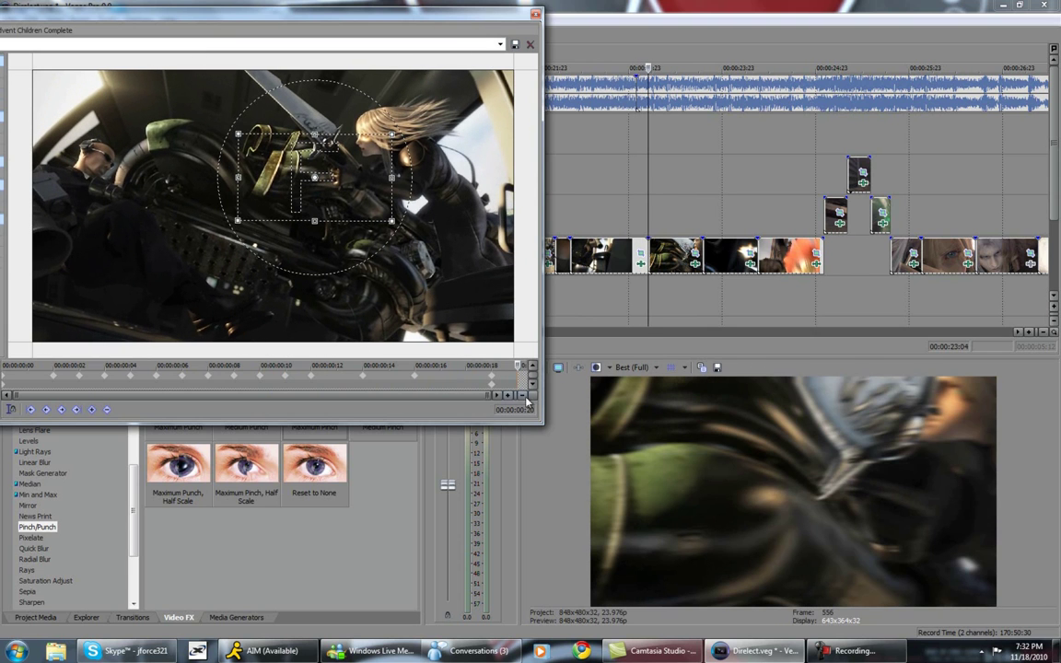
left_click(534, 15)
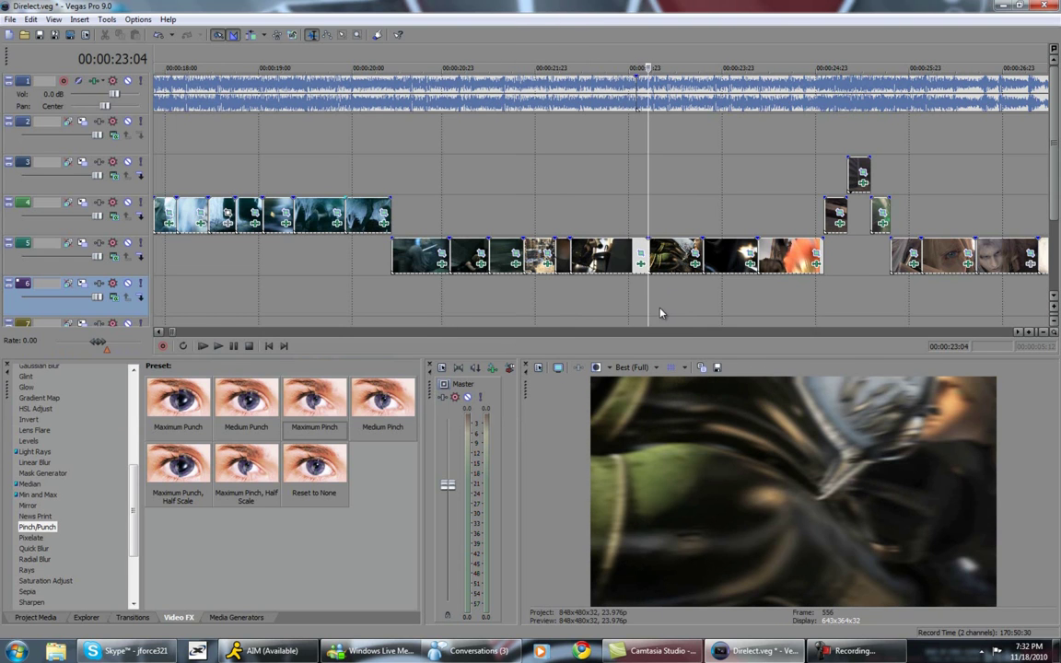
Scrub from the motorcycle cut at 00:00:23:04 to the first track 4 clip of the layered sequence at 00:00:25:03
left_click_drag(654, 305, 830, 327)
scroll(771, 318, "up", 4)
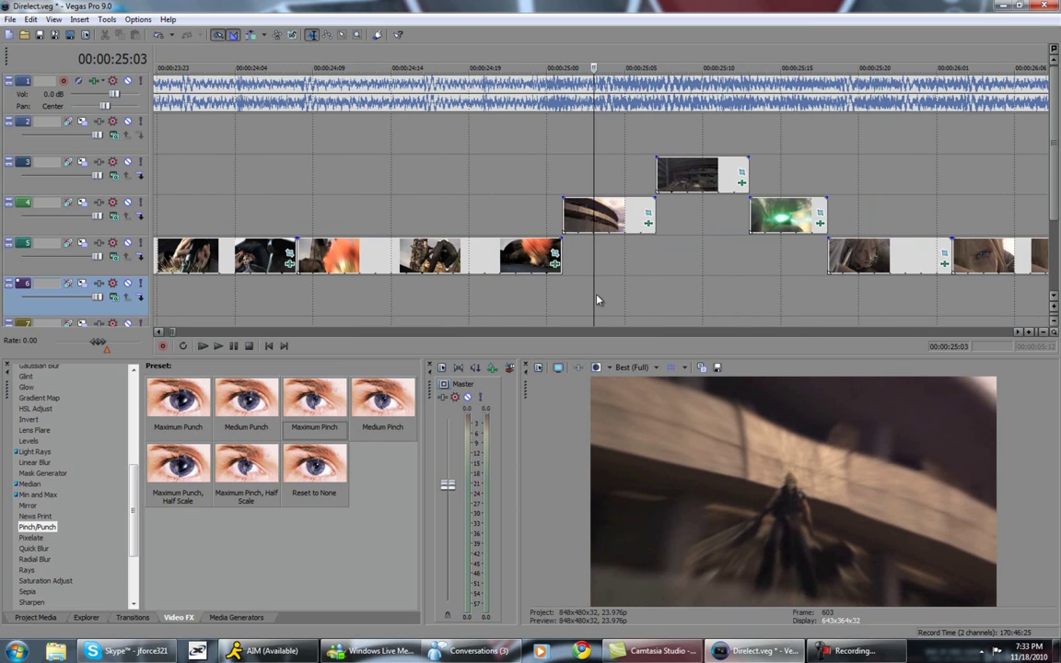
left_click_drag(599, 295, 599, 304)
scroll(606, 289, "down", 3)
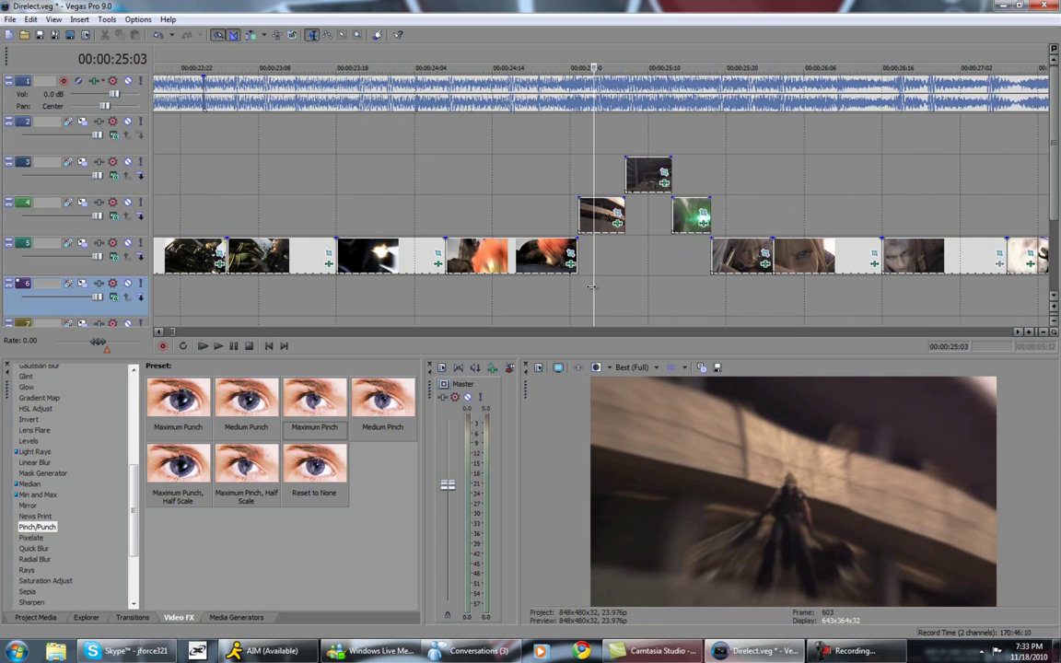
Review the track 5 eye close-up at 00:00:26:09 and the crossfade into the track 4 face clip at 00:00:27:23
left_click_drag(593, 287, 826, 313)
scroll(908, 280, "down", 3)
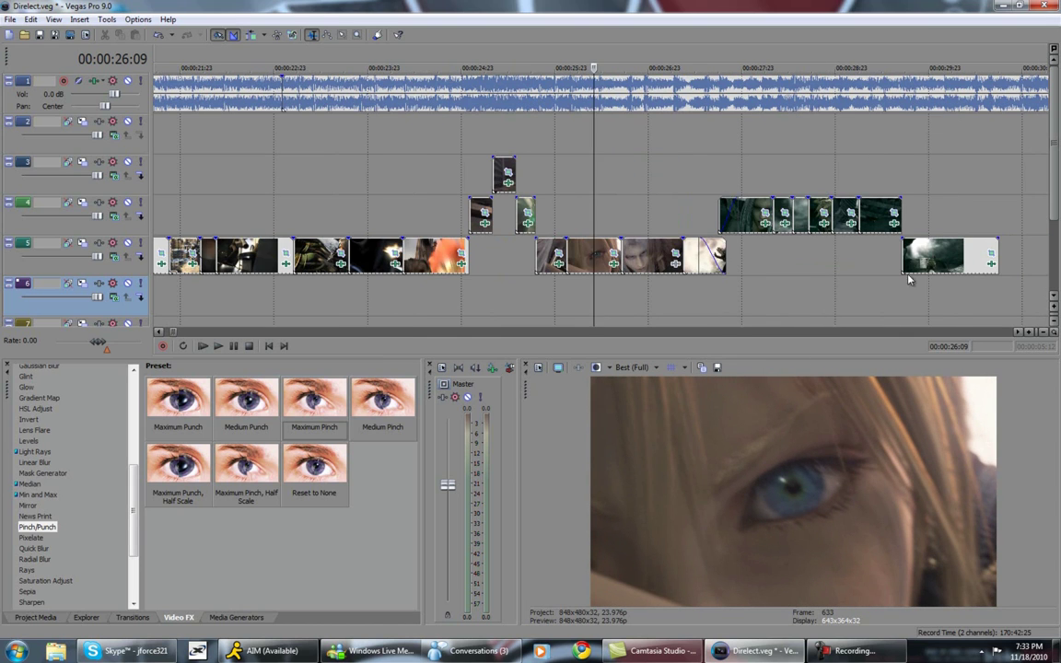
left_click(617, 313)
left_click_drag(623, 311, 744, 304)
scroll(671, 277, "up", 3)
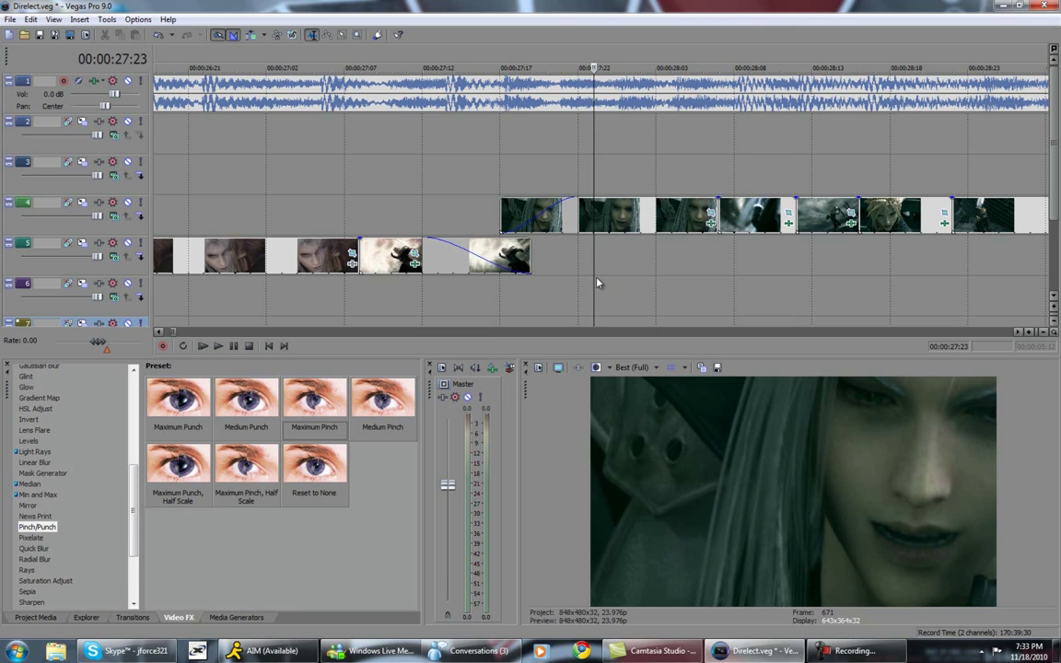
Check the movement in the silver-haired face clip on track 4, scrubbing past 00:00:28:04 and back to 00:00:27:22
left_click_drag(598, 282, 619, 279)
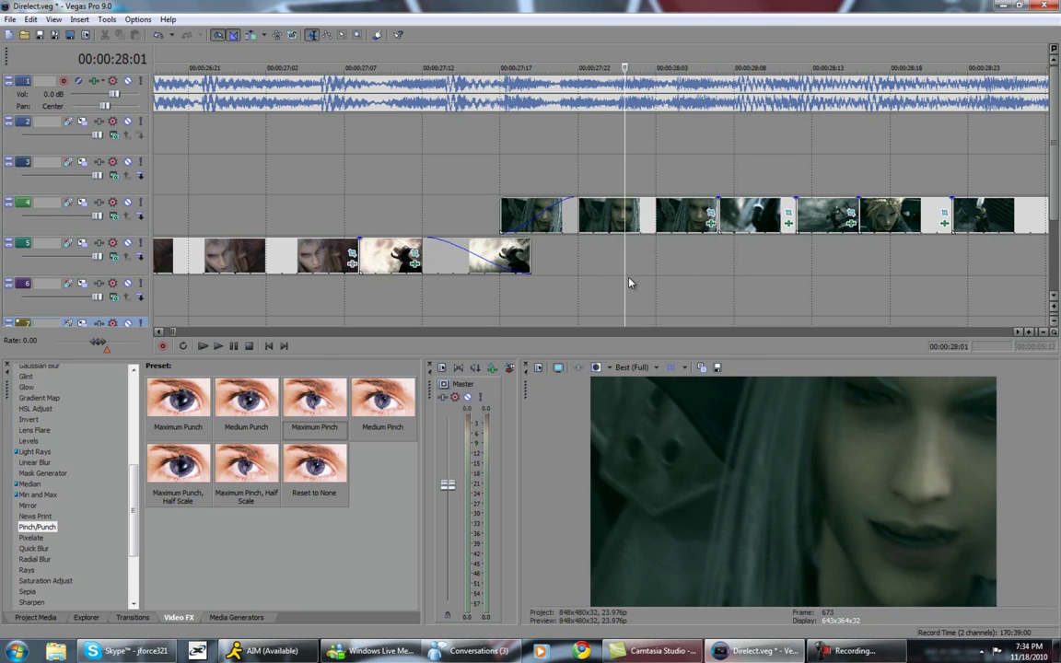
left_click_drag(623, 275, 674, 291)
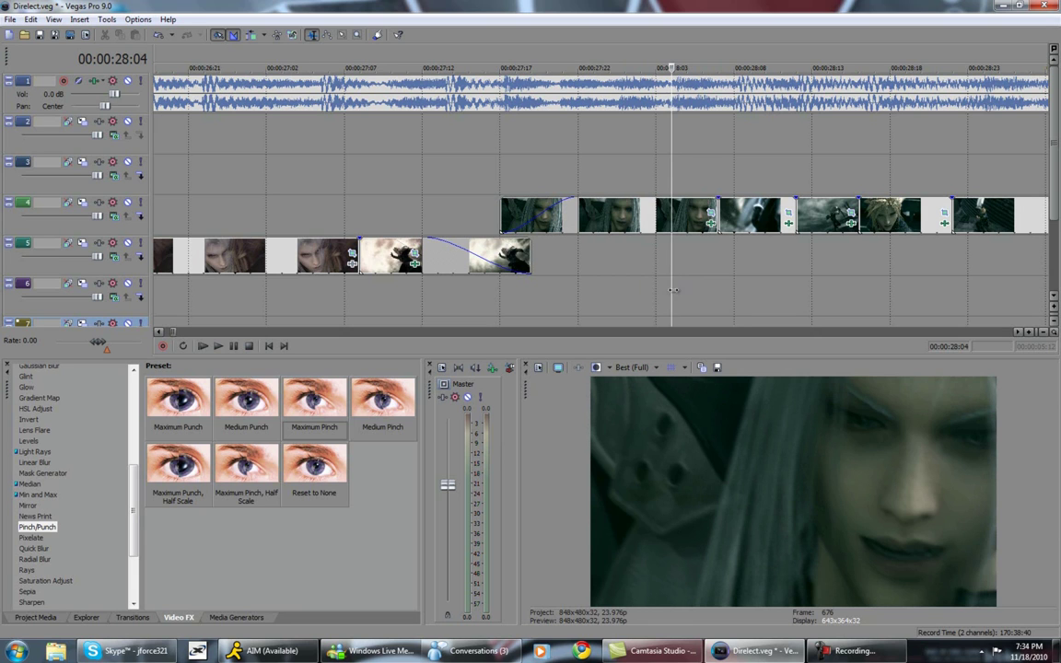
left_click(744, 297)
left_click_drag(744, 296, 727, 317)
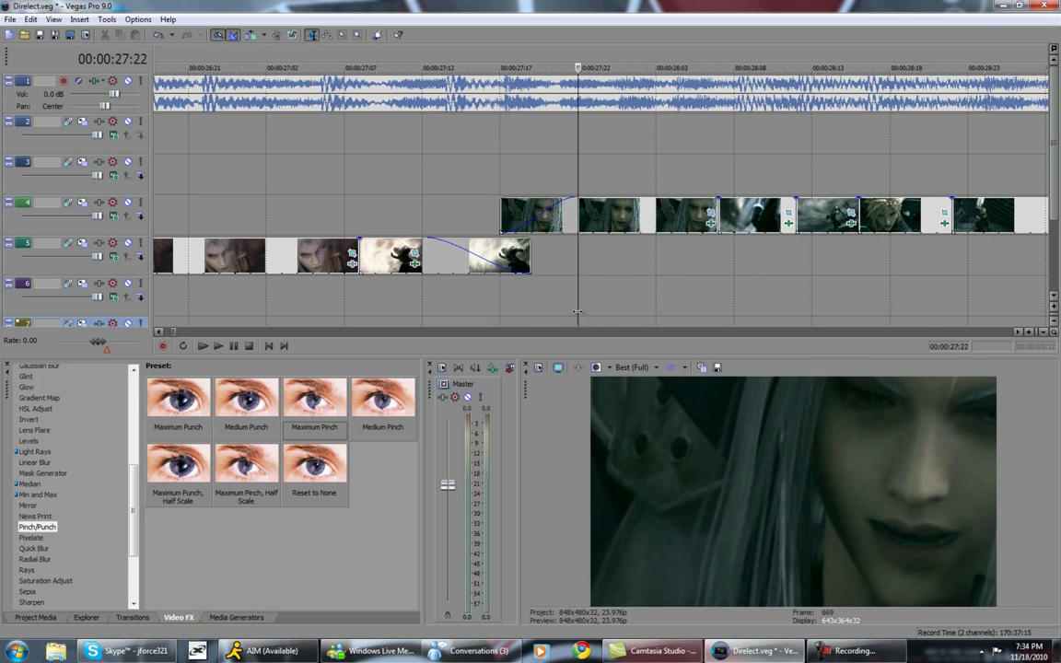
Scrub through the successive track 4 fight clips from 00:00:27:22 past 00:00:28:19 to the track 5 clip at 00:00:29:18
left_click_drag(654, 312, 726, 330)
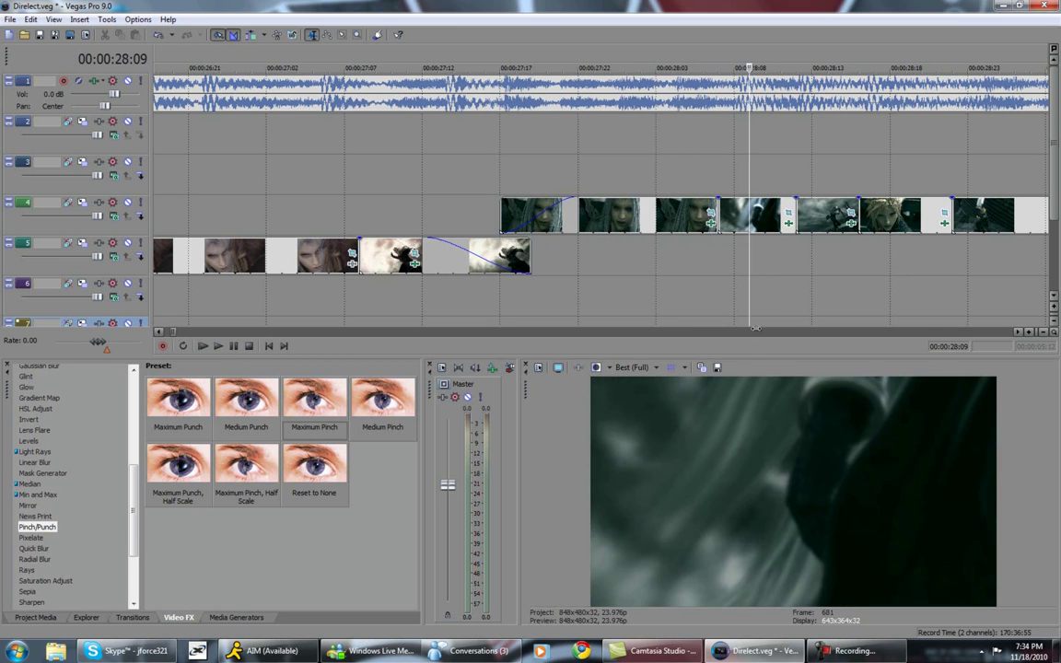
left_click_drag(710, 308, 780, 330)
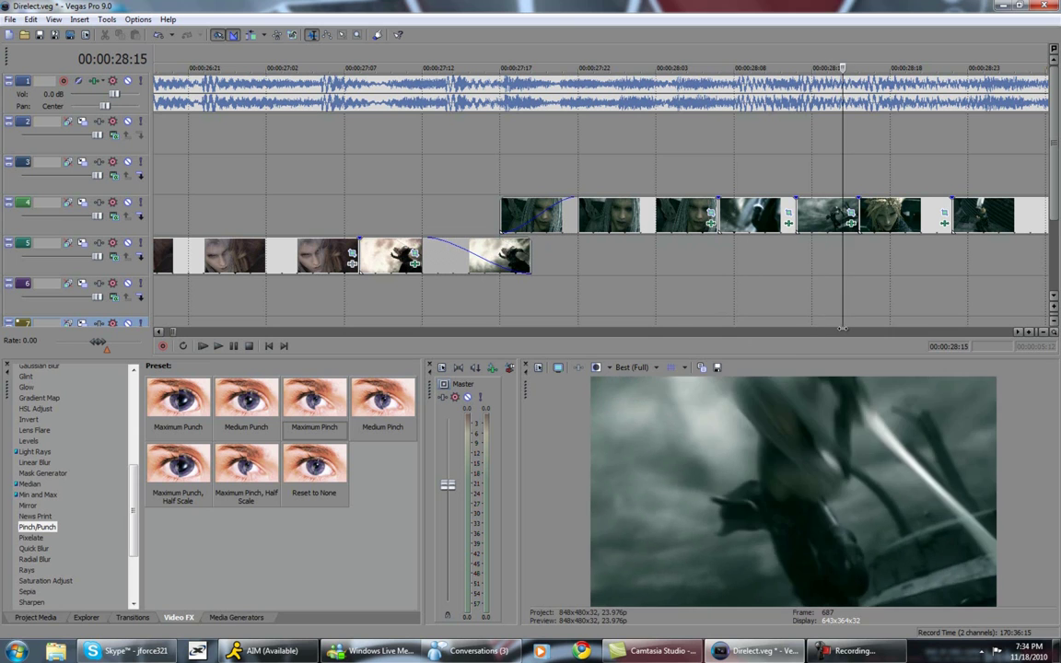
left_click_drag(863, 346, 855, 319)
left_click_drag(861, 329, 906, 329)
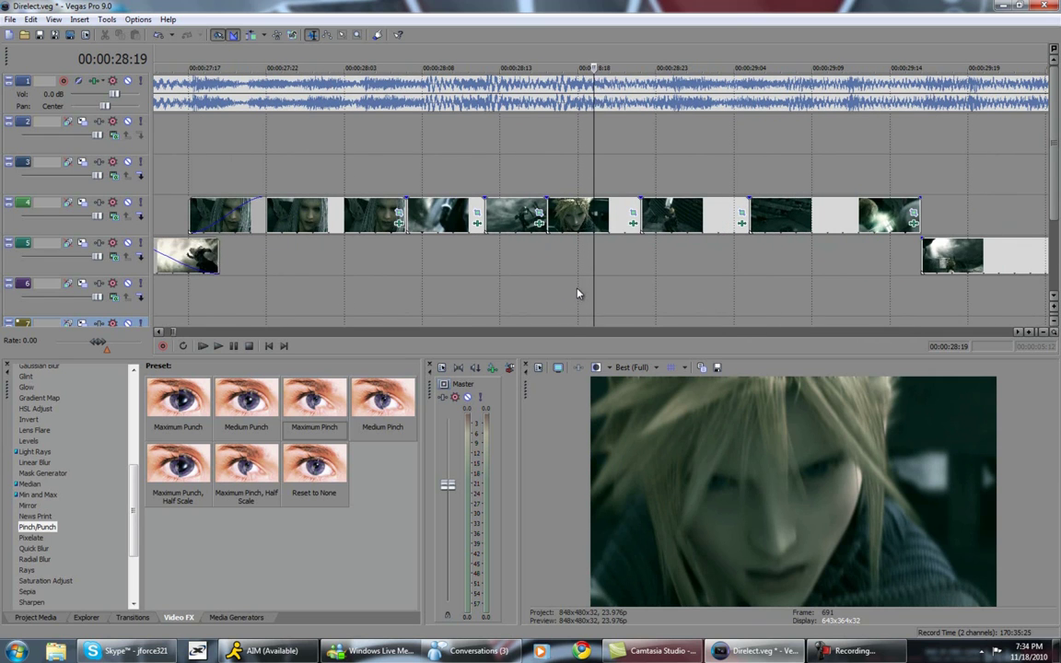
left_click_drag(592, 288, 933, 324)
Review the track 5 stormy sky clip from its blurred opening at 00:00:29:18 through 00:00:30:04 to 00:00:30:13
scroll(891, 292, "right", 5)
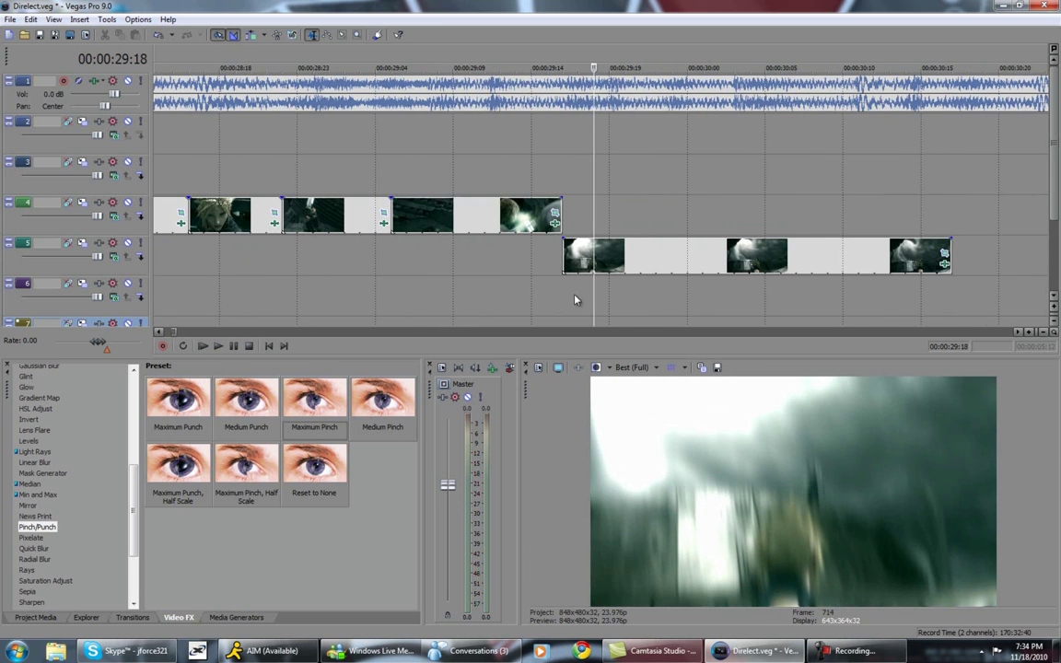
left_click_drag(590, 303, 737, 301)
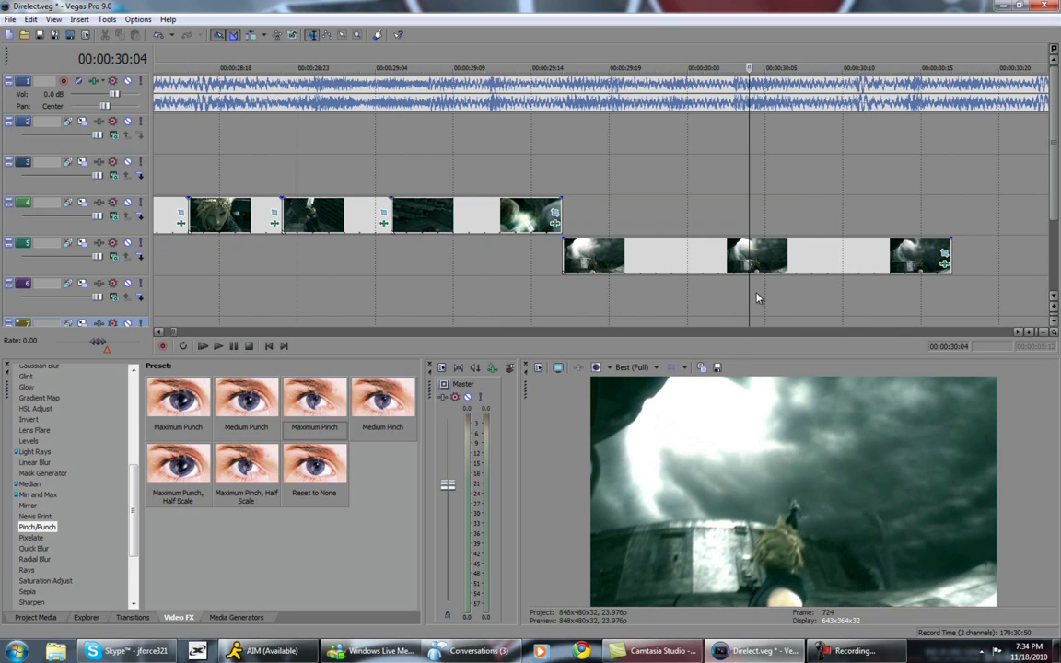
left_click_drag(752, 296, 891, 304)
scroll(547, 248, "down", 3)
scroll(546, 251, "up", 4)
scroll(527, 261, "down", 4)
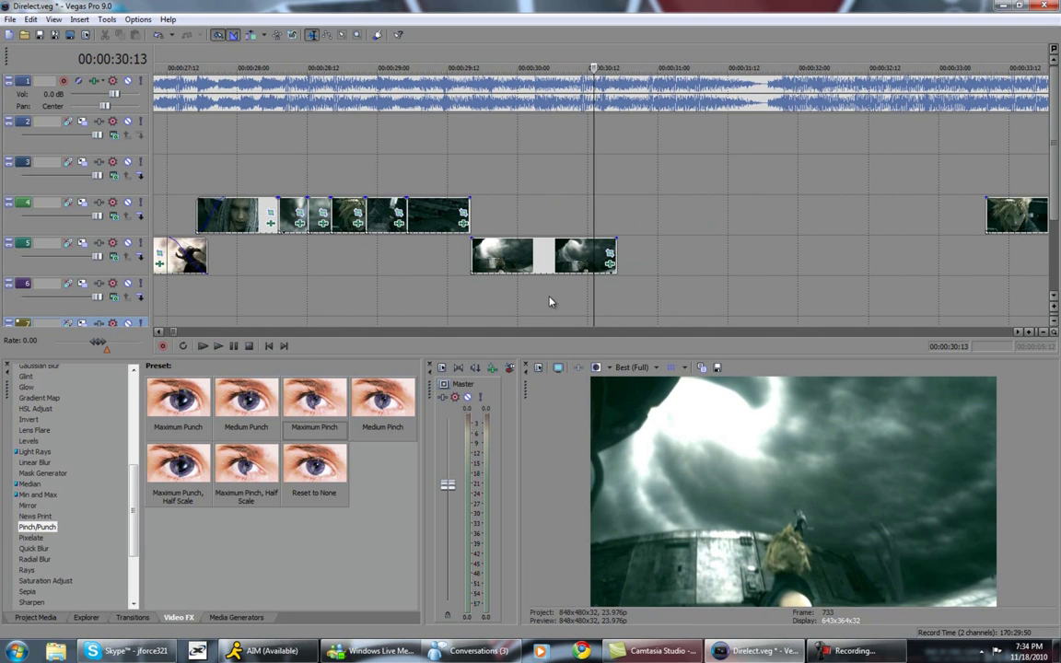
Go back from the stormy sky clip to the white flash clip at 00:00:27:08, then to 00:00:16:19
left_click(550, 301)
scroll(562, 309, "down", 3)
scroll(590, 323, "up", 2)
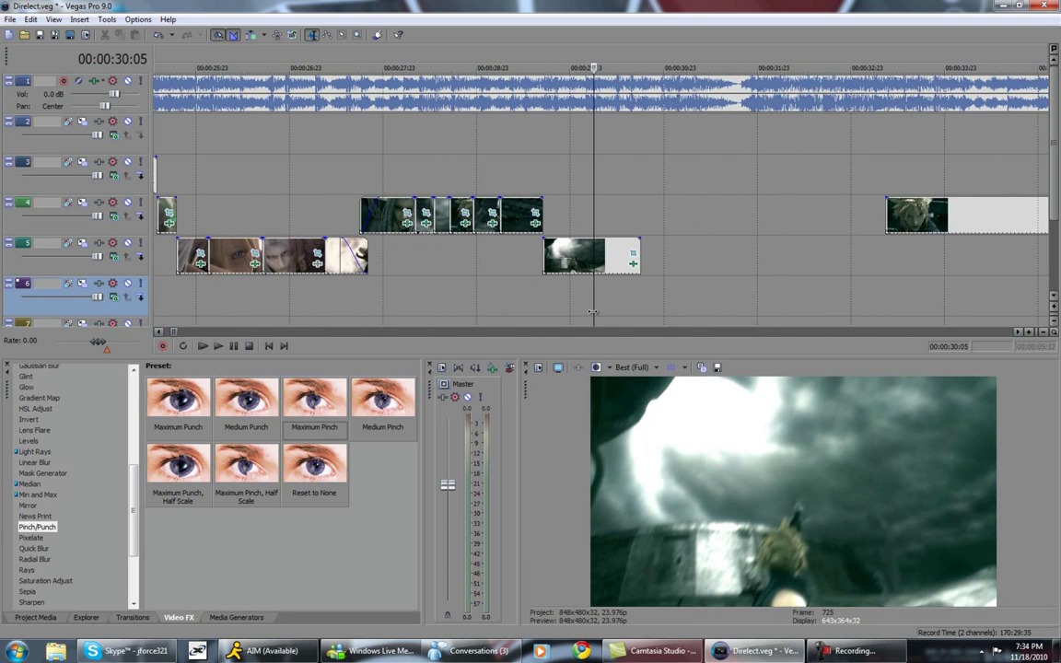
left_click_drag(594, 311, 287, 275)
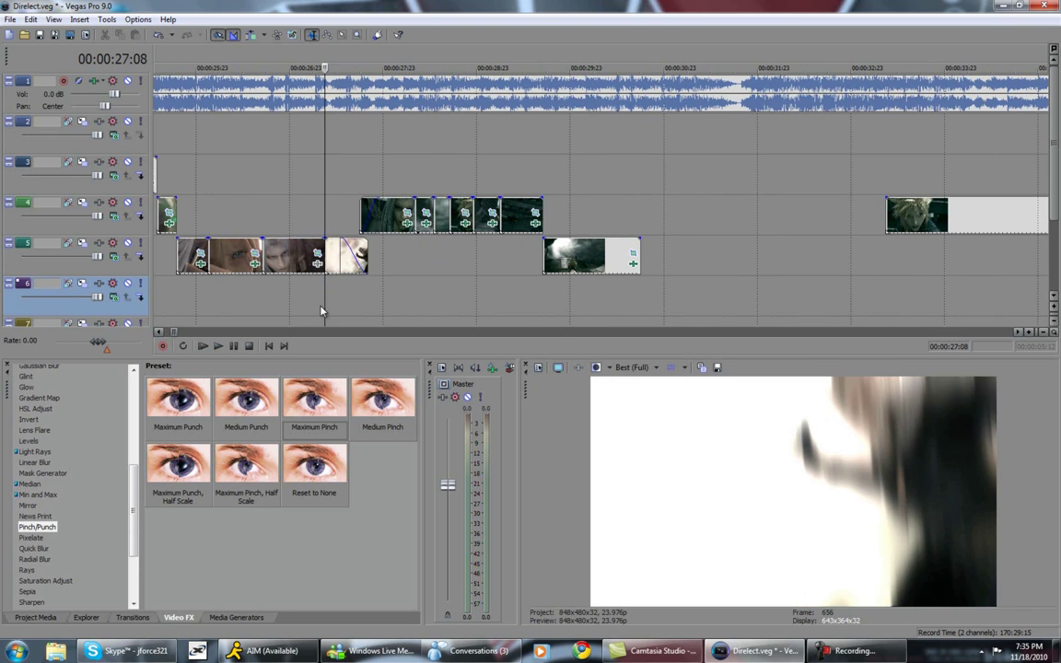
scroll(287, 275, "down", 3)
left_click(349, 308)
scroll(355, 303, "up", 3)
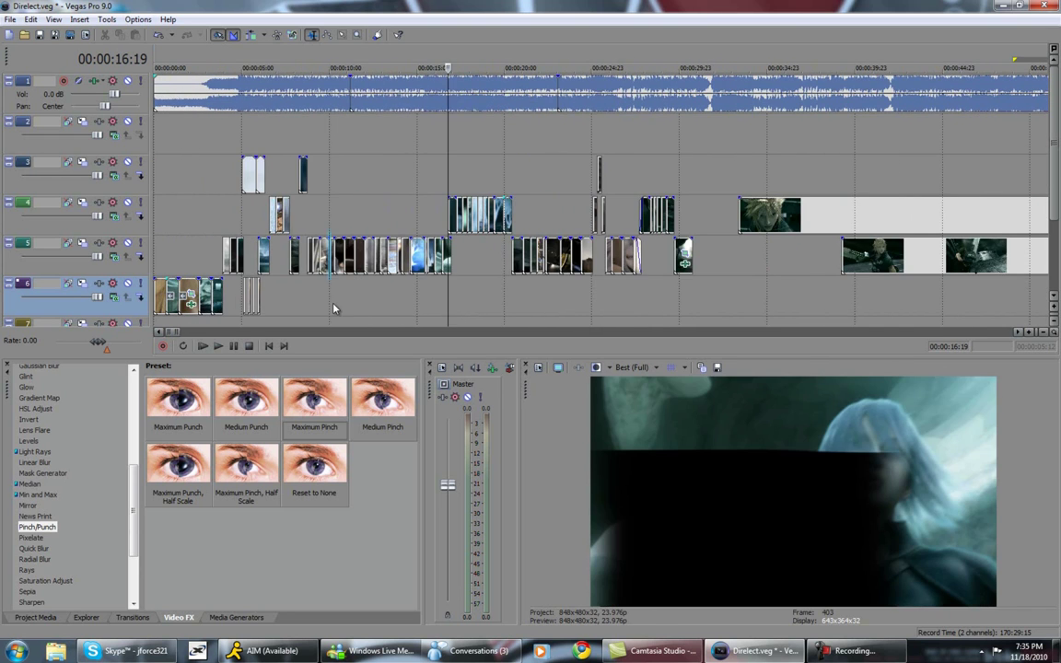
Revisit the layered portrait sequence at 00:00:05:20 and scrub on to the middle track 4 clip at 00:00:07:05
left_click(366, 313)
scroll(365, 313, "up", 2)
left_click(509, 304)
left_click(399, 299)
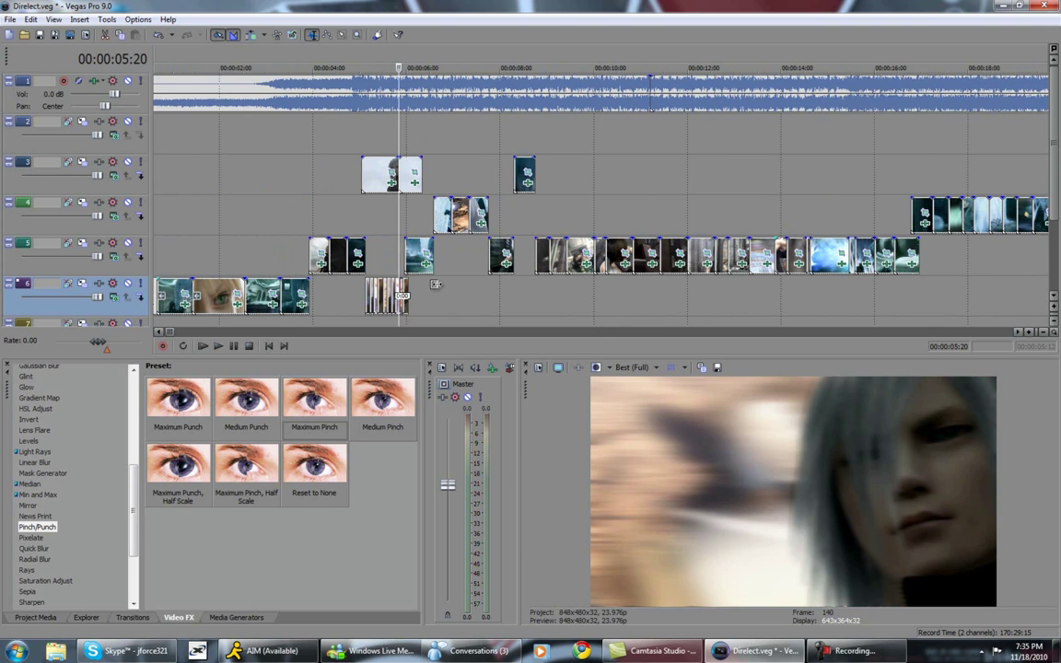
left_click_drag(385, 217, 465, 256)
scroll(466, 259, "up", 4)
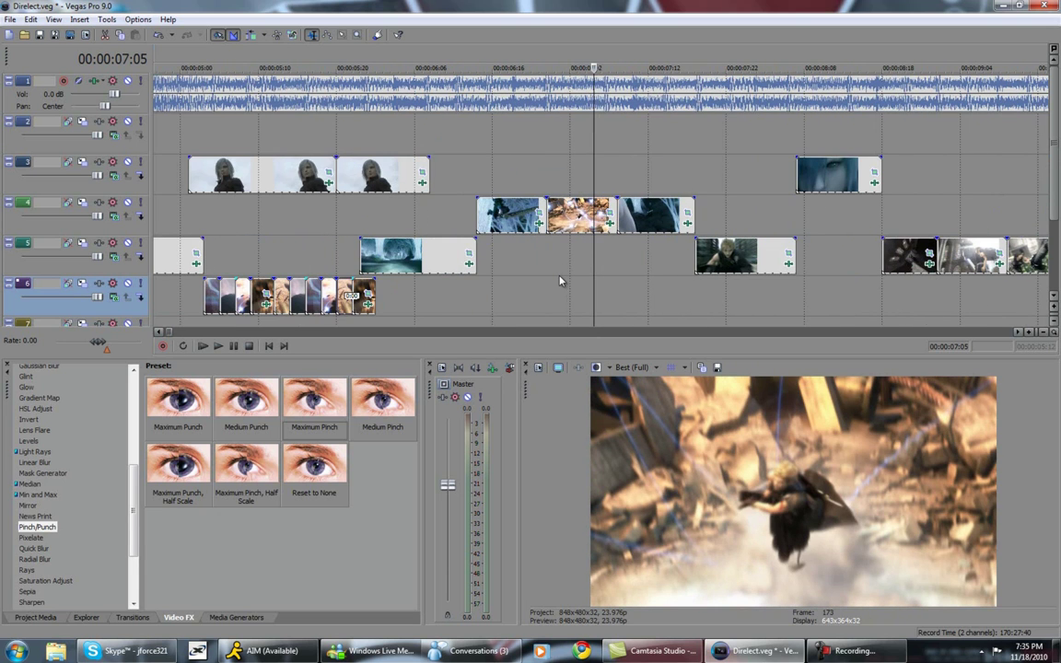
Review the middle track 4 clip at 00:00:07:03, then go back to the first track 4 clip at 00:00:06:19
scroll(559, 280, "up", 2)
left_click_drag(590, 275, 563, 275)
left_click(568, 259)
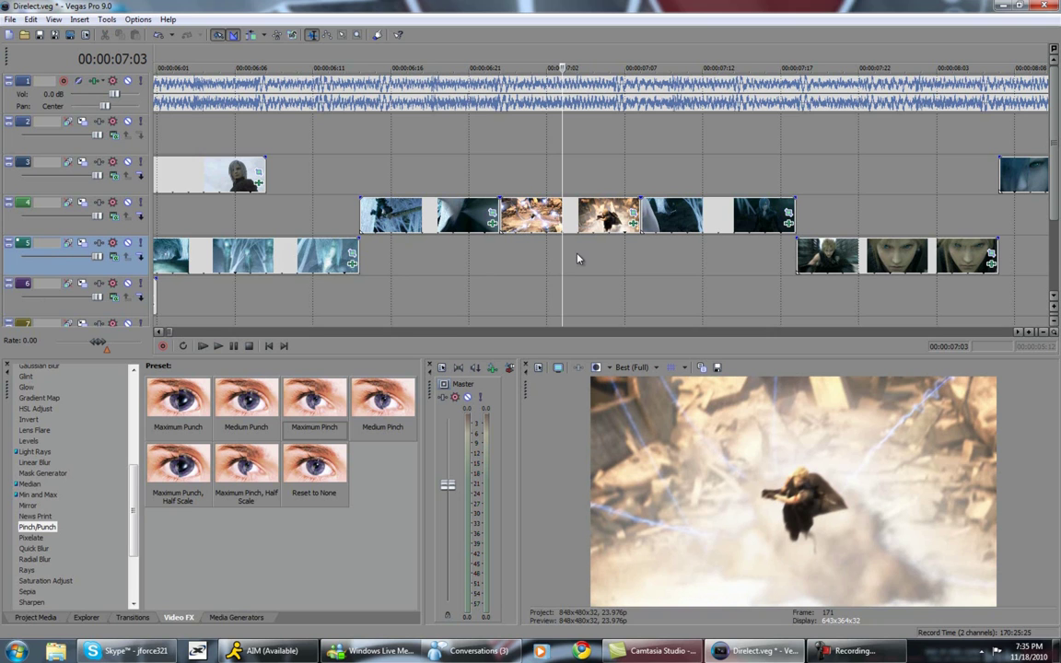
left_click(435, 291)
scroll(433, 291, "up", 2)
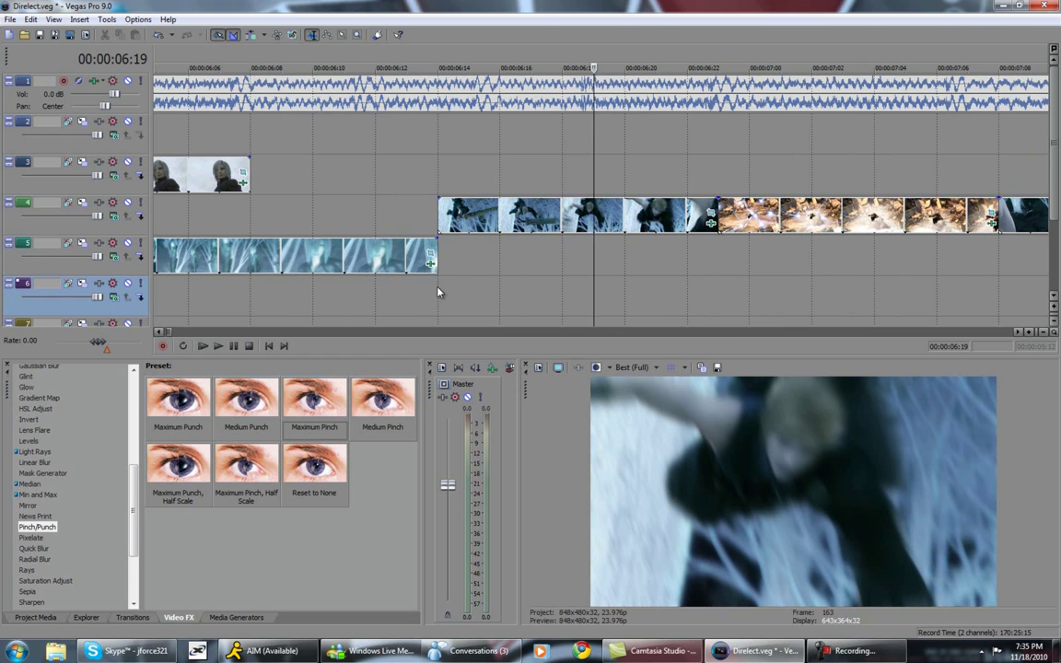
Scrub from the first track 4 clip to the close-up face clip on track 5 at 00:00:08:01
scroll(466, 292, "down", 2)
scroll(466, 292, "down", 2)
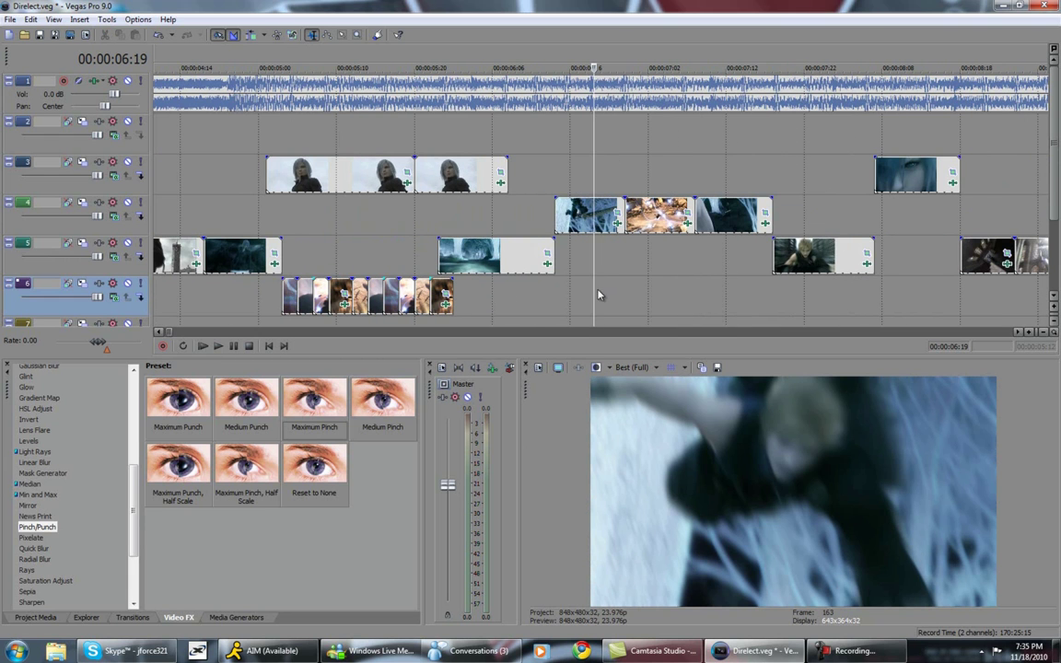
left_click_drag(594, 289, 824, 323)
scroll(674, 332, "down", 2)
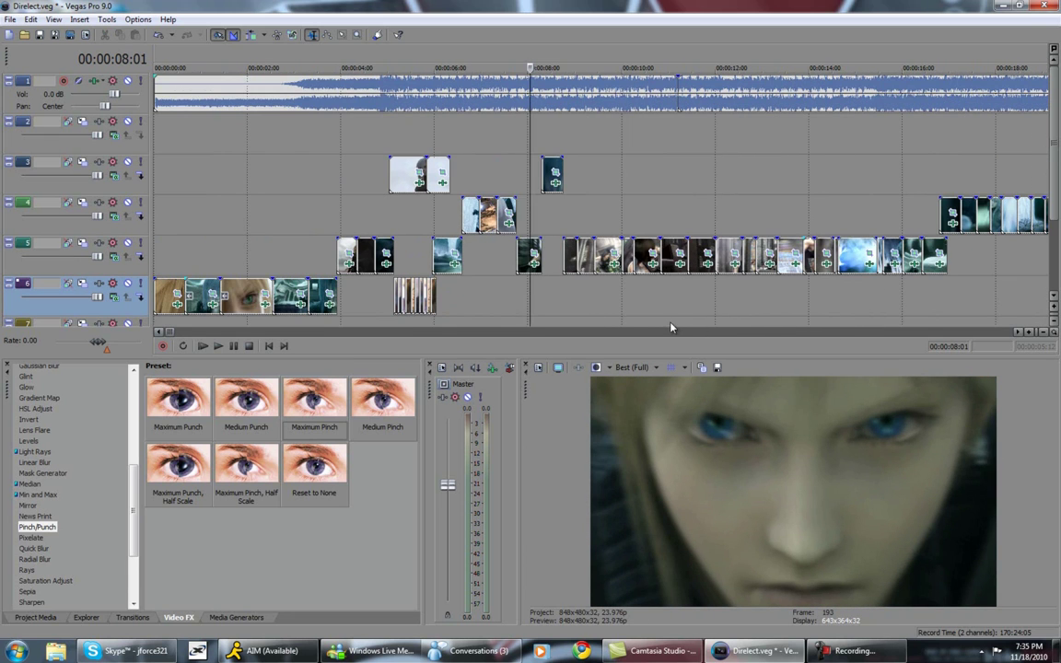
Jump to the dark church clip on track 5 at 00:00:11:10 and scrub through it to 00:00:11:15
left_click(690, 297)
scroll(700, 304, "up", 3)
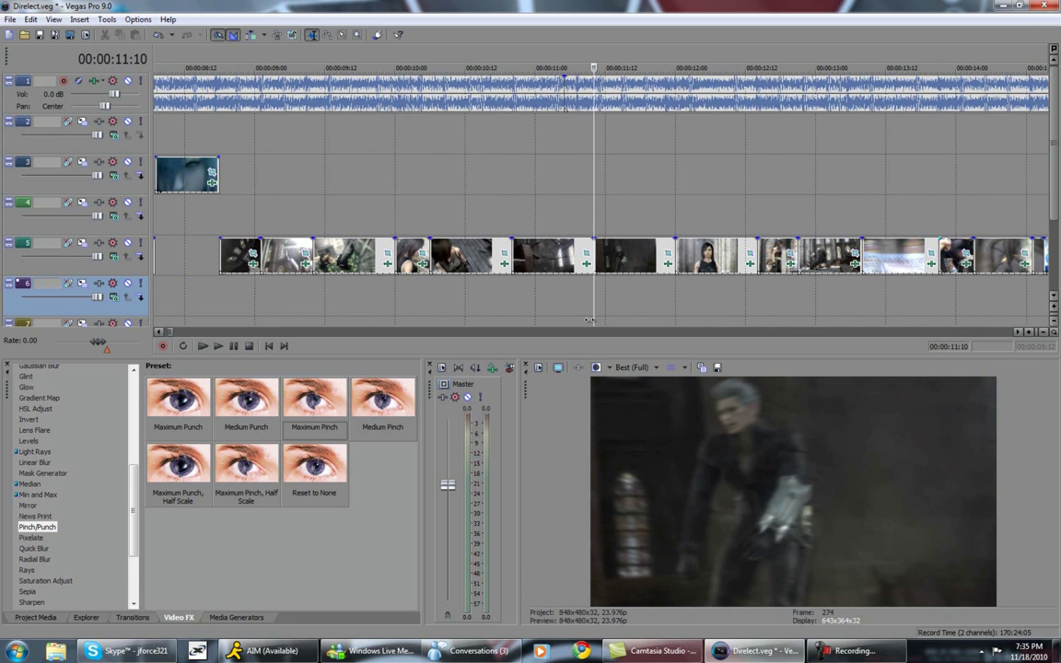
left_click_drag(594, 318, 624, 318)
scroll(635, 320, "up", 1)
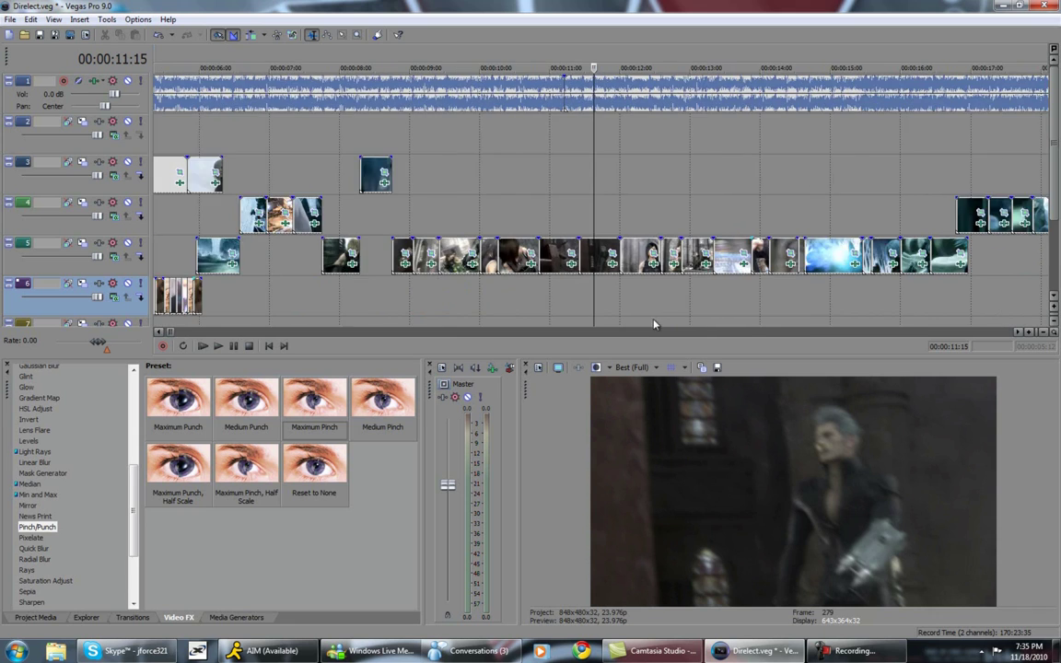
Review the woman's portrait clip on track 5 at 00:00:12:04 and scrub on to the church fight clip at 00:00:12:21
scroll(639, 322, "down", 1)
left_click(671, 287)
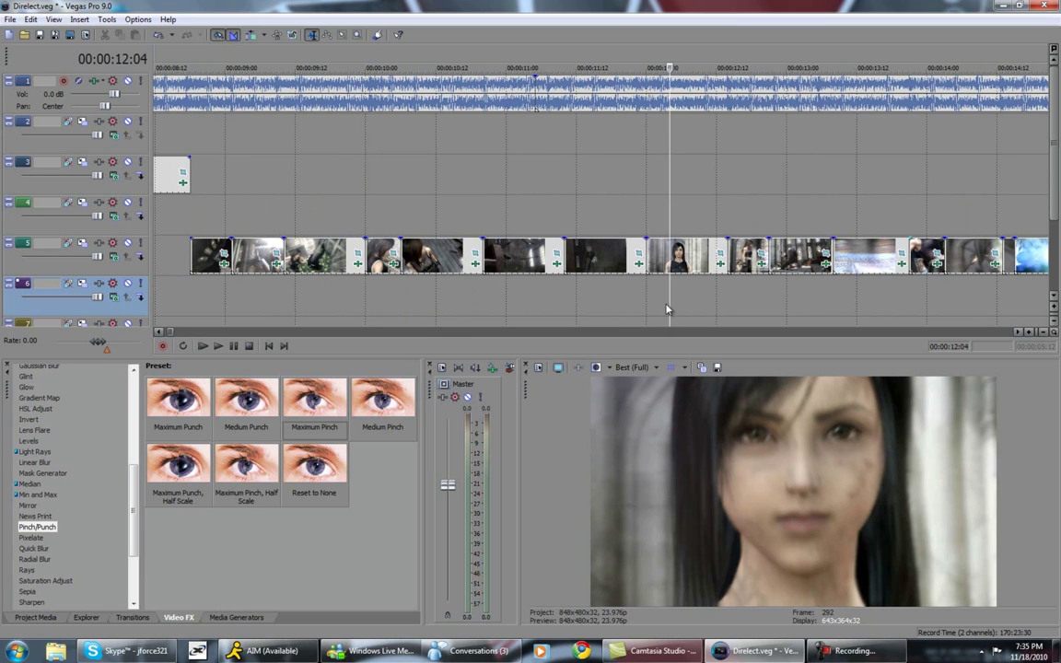
left_click_drag(669, 310, 700, 310)
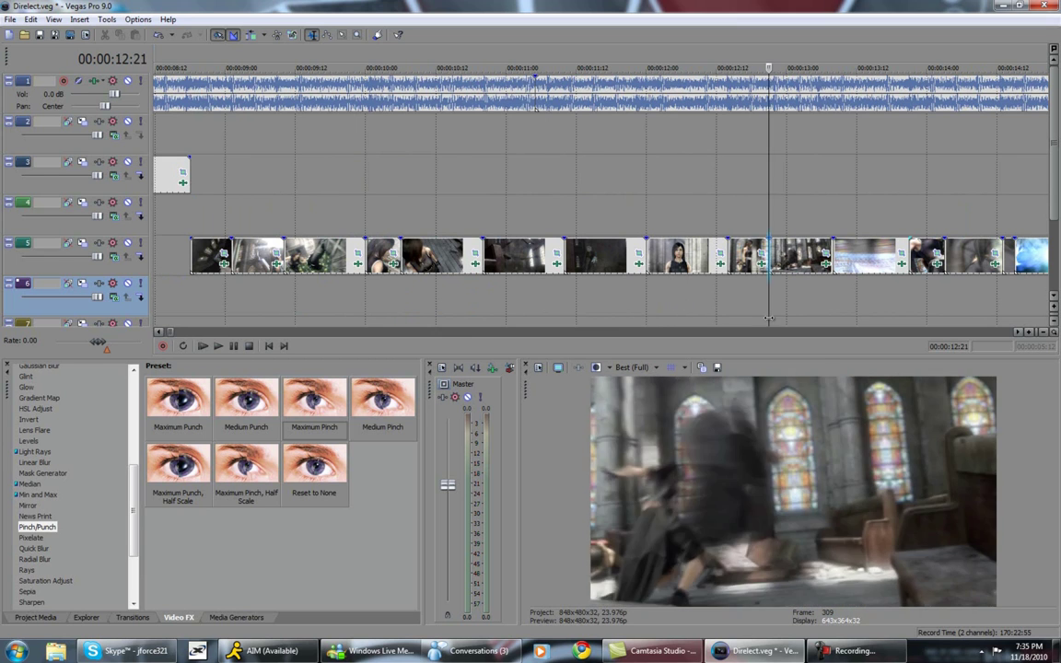